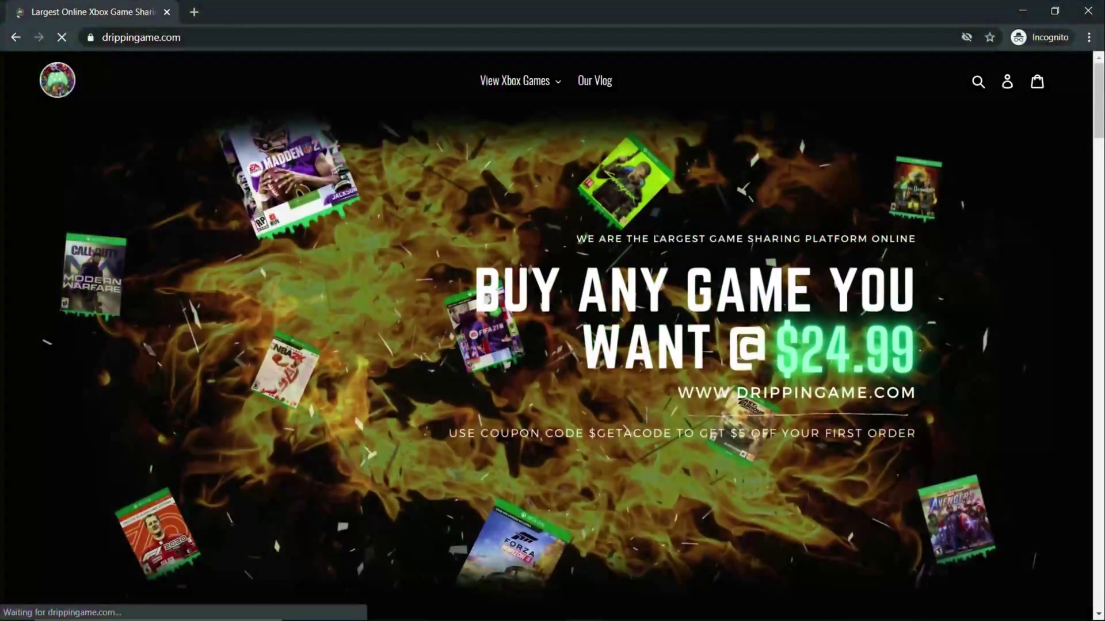
Step: Open the NBA 2k21 Standard edition page and select the Gameshare account type
scroll(277, 423, "down", 6)
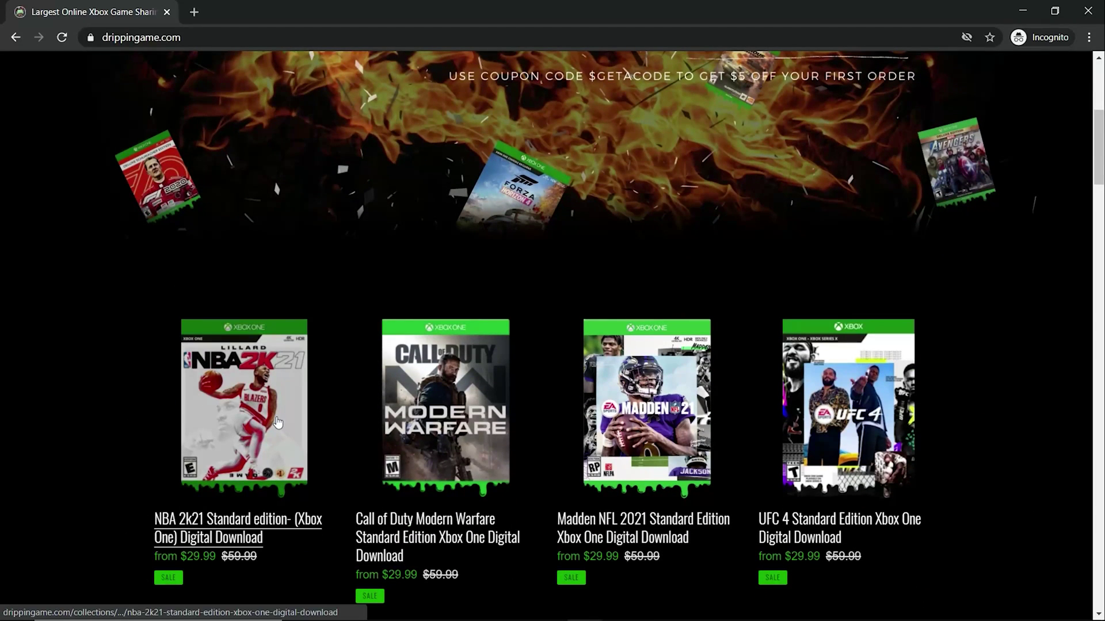
left_click(276, 423)
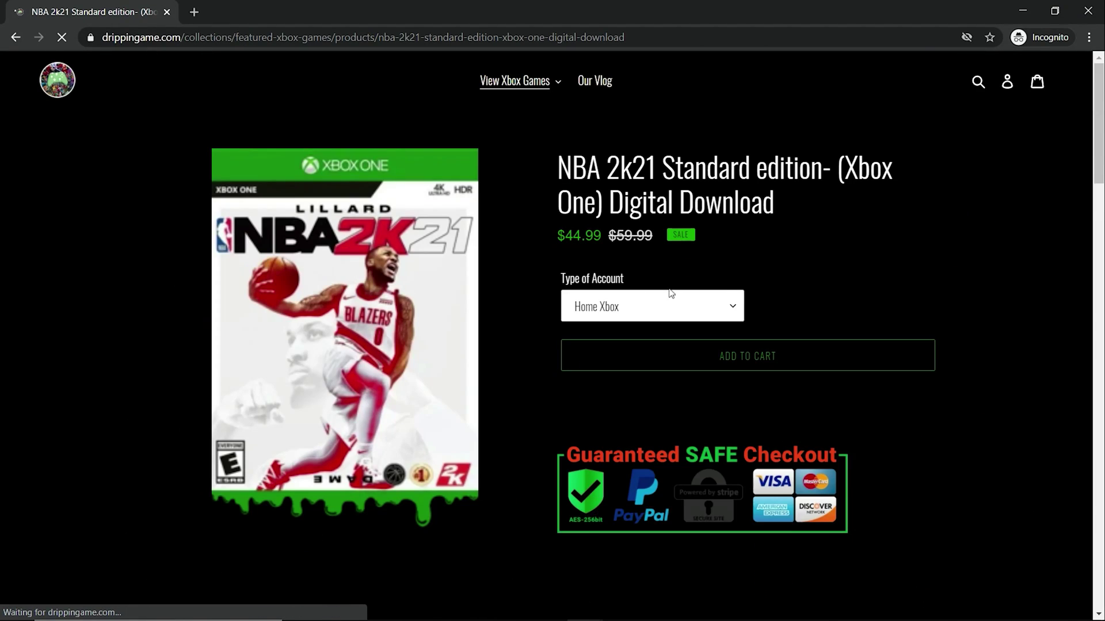
left_click(733, 307)
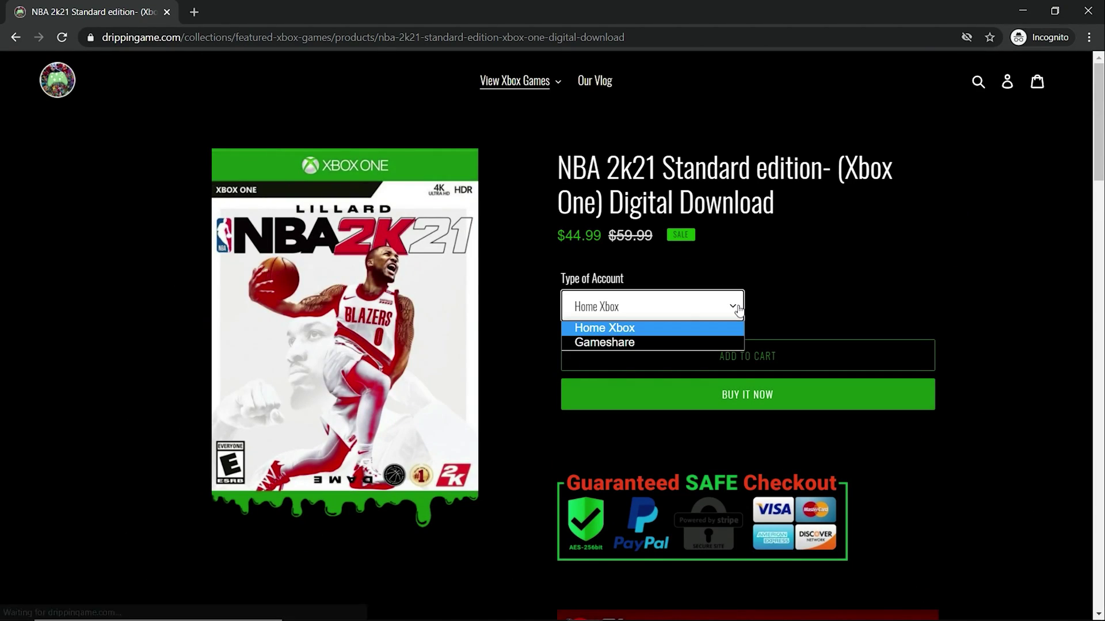
left_click(739, 345)
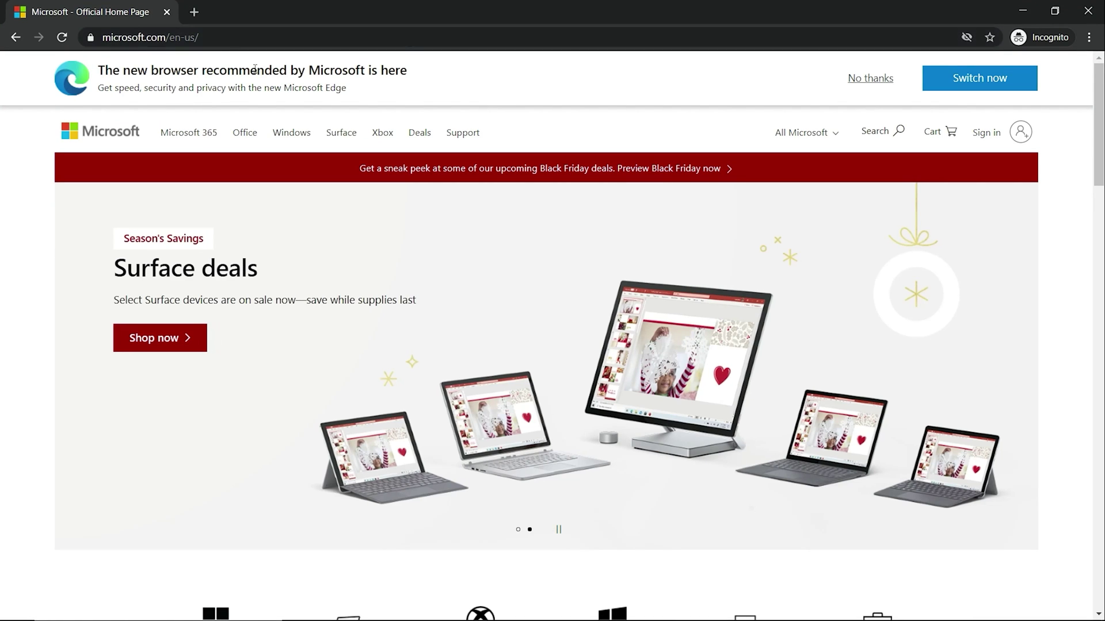
left_click_drag(215, 41, 178, 29)
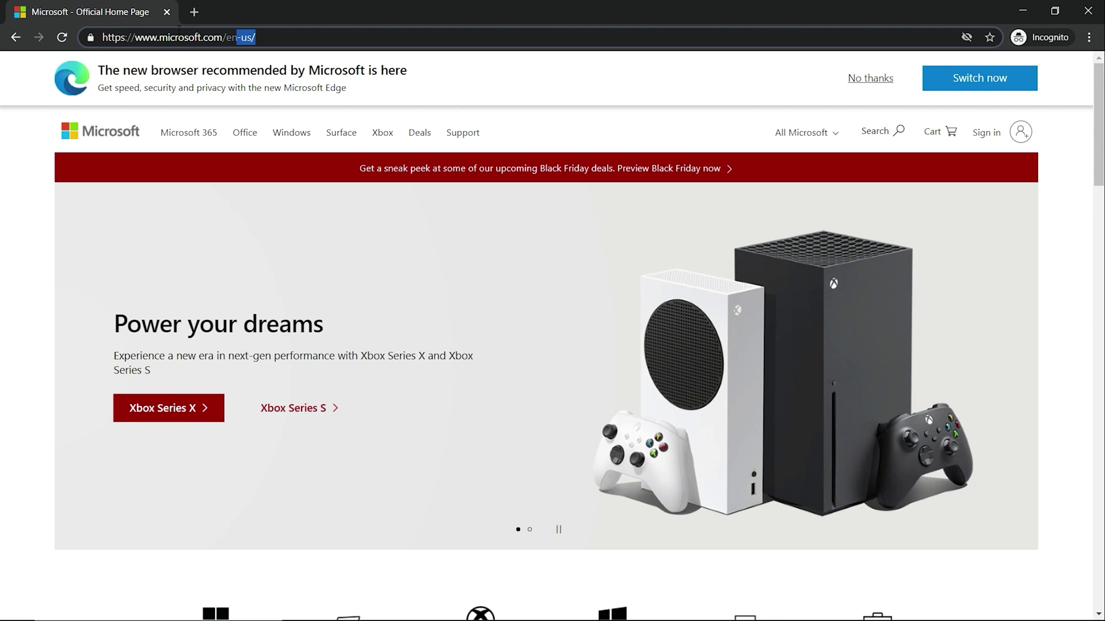
left_click(227, 37)
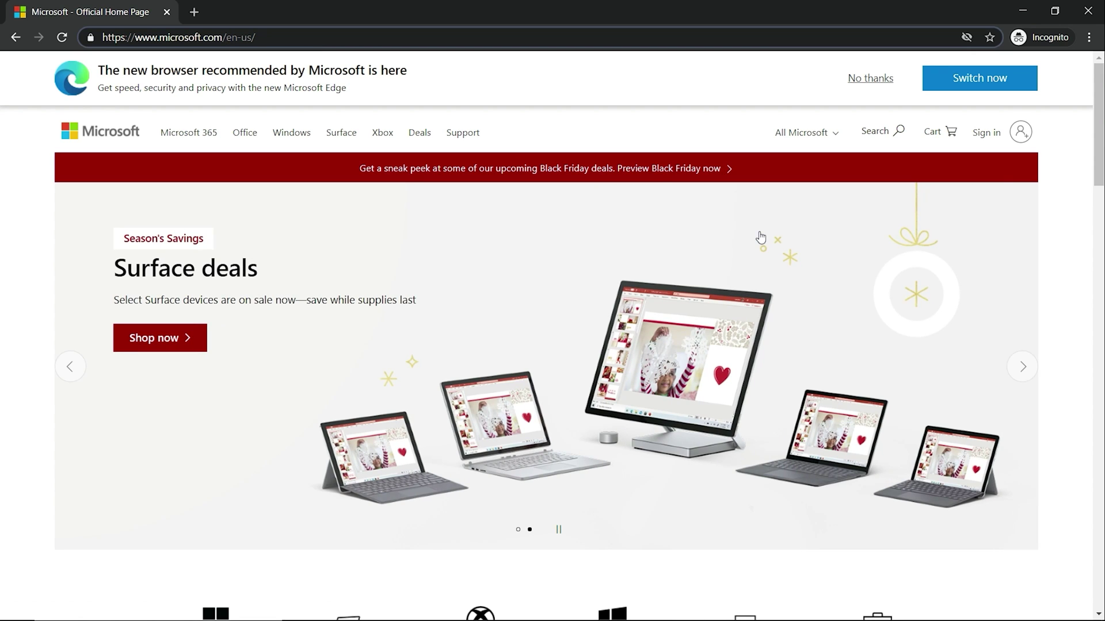
mouse_move(760, 620)
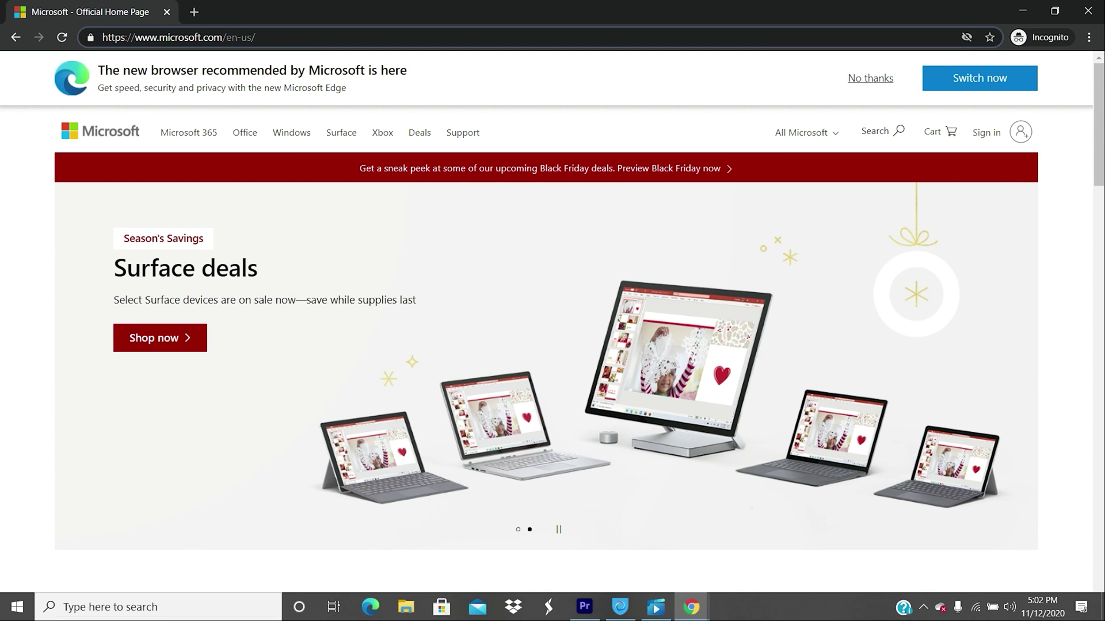
mouse_move(628, 605)
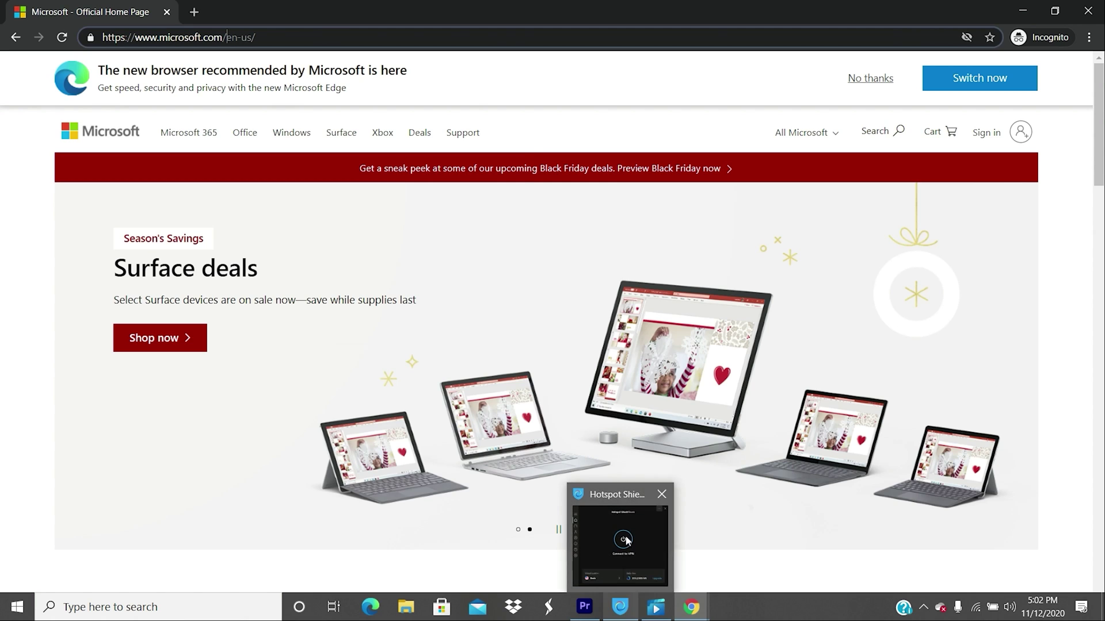
left_click(626, 539)
Step: Connect Hotspot Shield to the basic US location, minimize it, and go to Microsoft sign-in
left_click(774, 288)
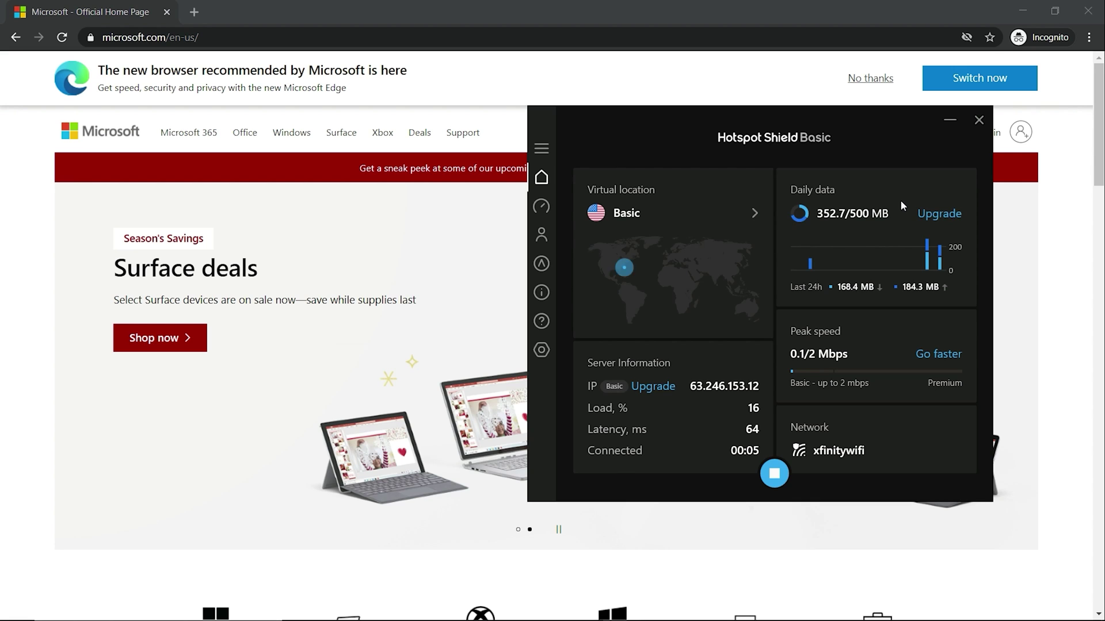
left_click(949, 123)
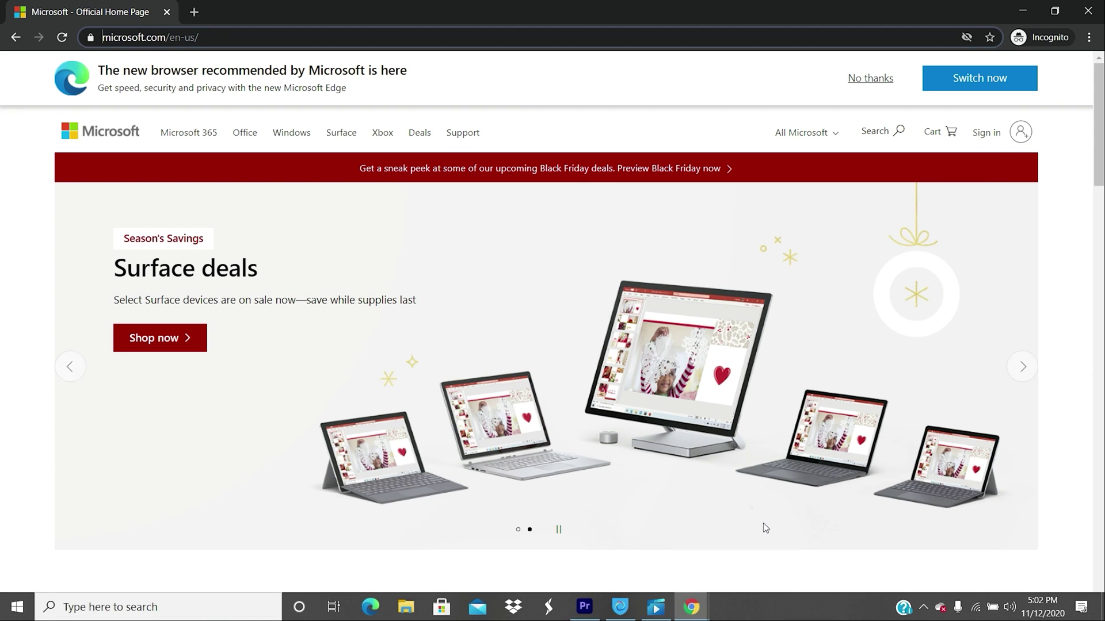
left_click(1005, 140)
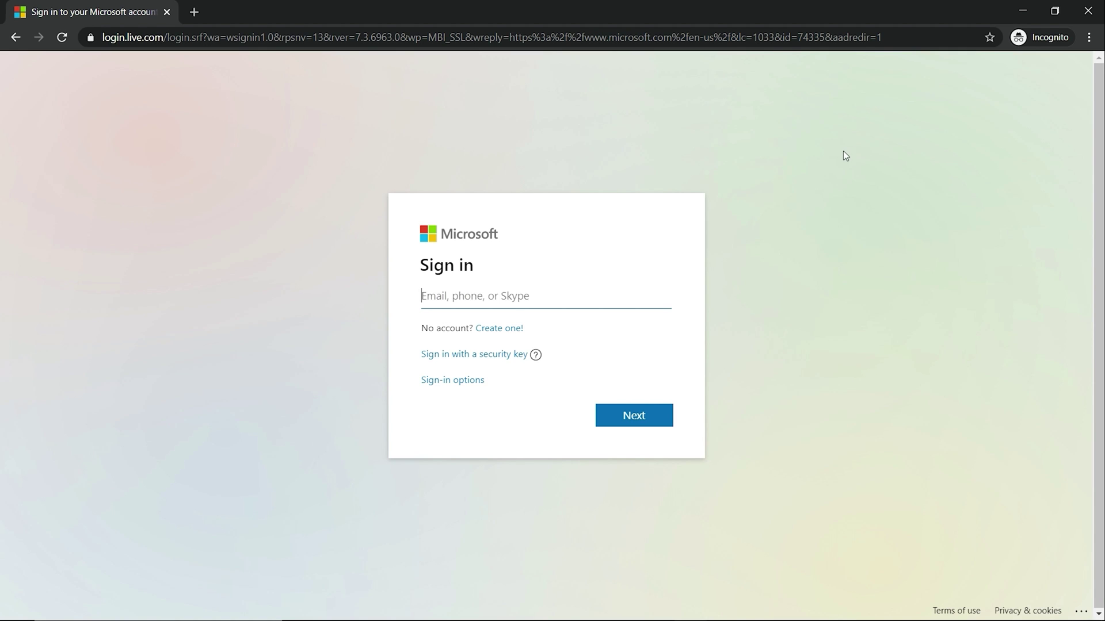
Step: Follow the 'Create one!' link from the sign-in page to the Create account form
left_click(496, 329)
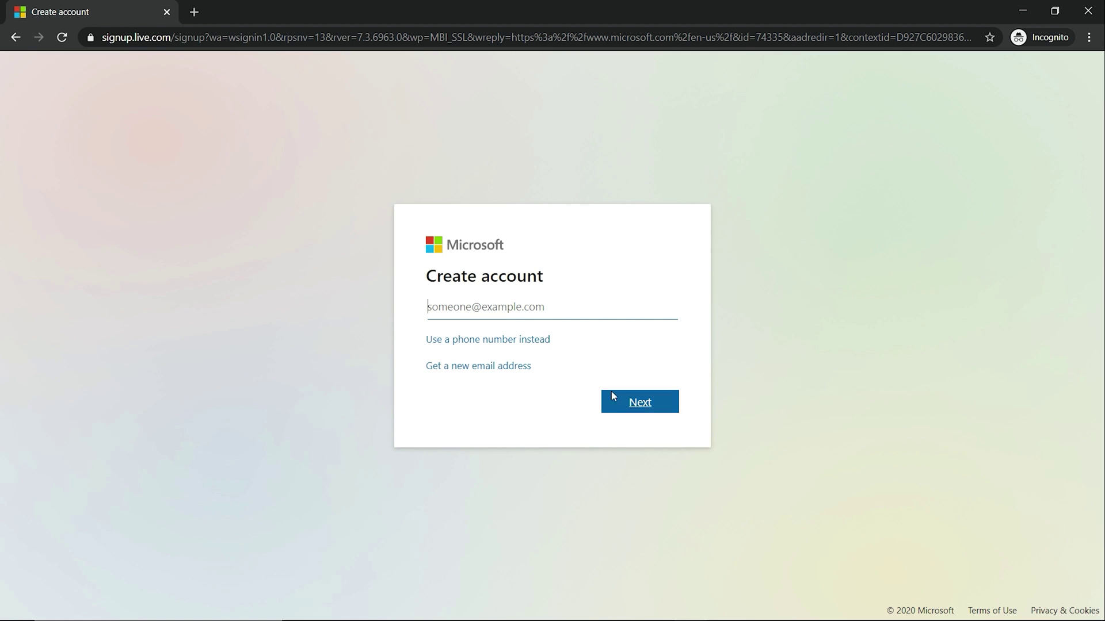
mouse_move(611, 619)
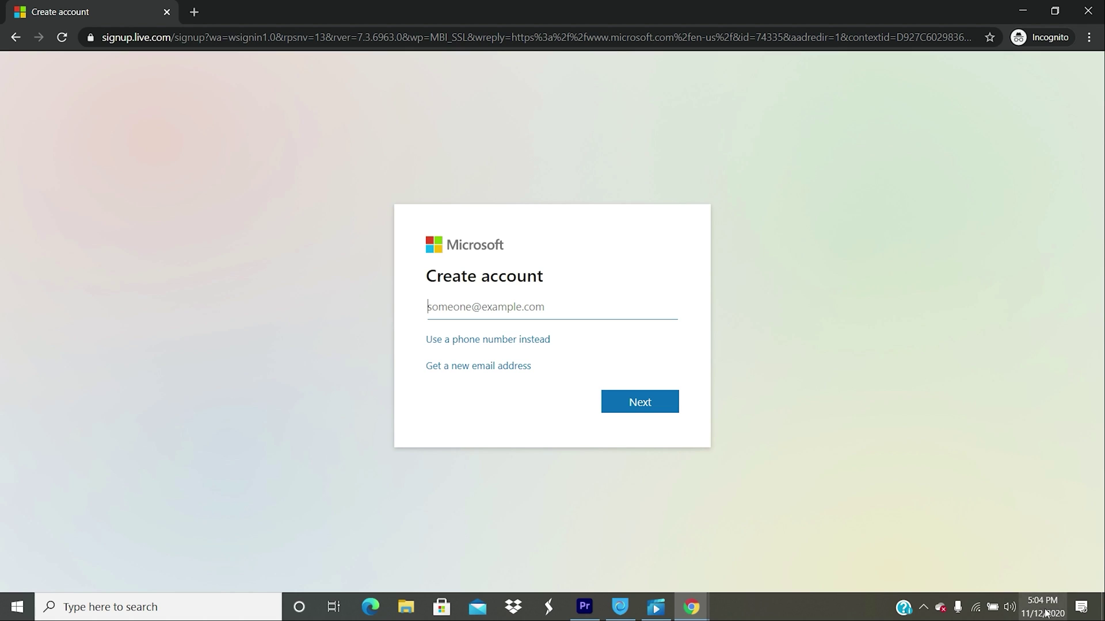
Step: Enter the new outlook.com email address, correcting the extra zeros, and submit it
mouse_move(1045, 616)
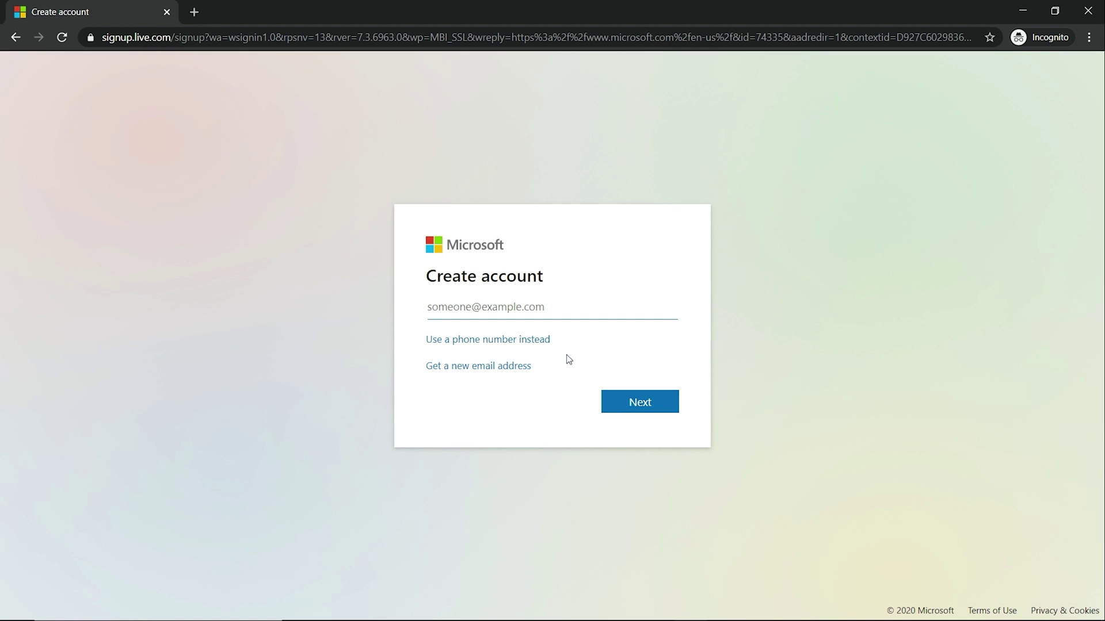
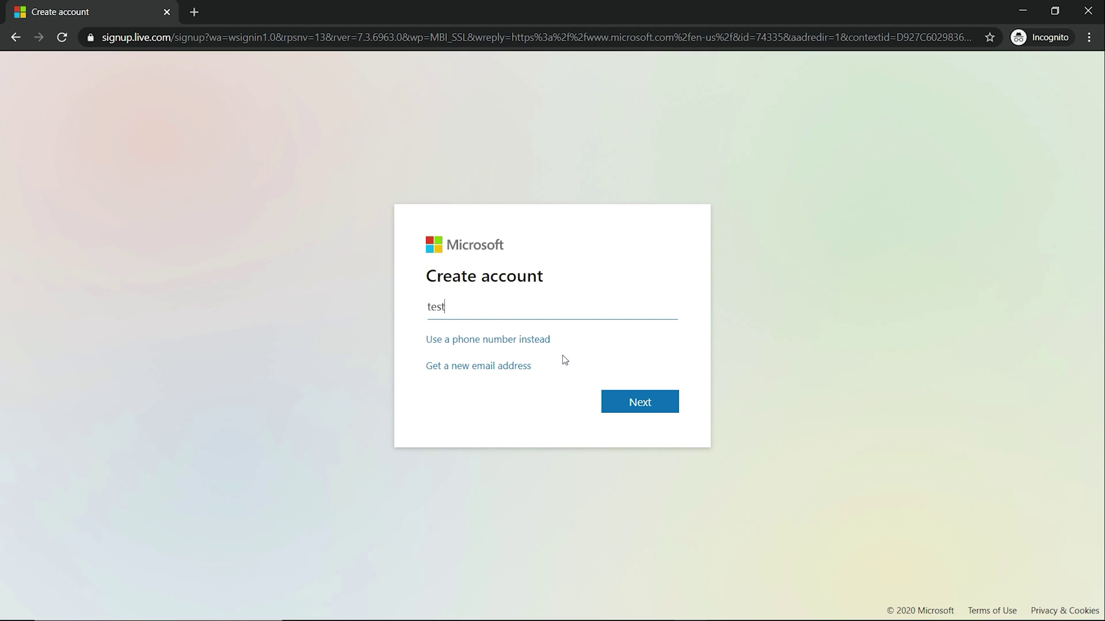
key("ctrl+a")
key("End")
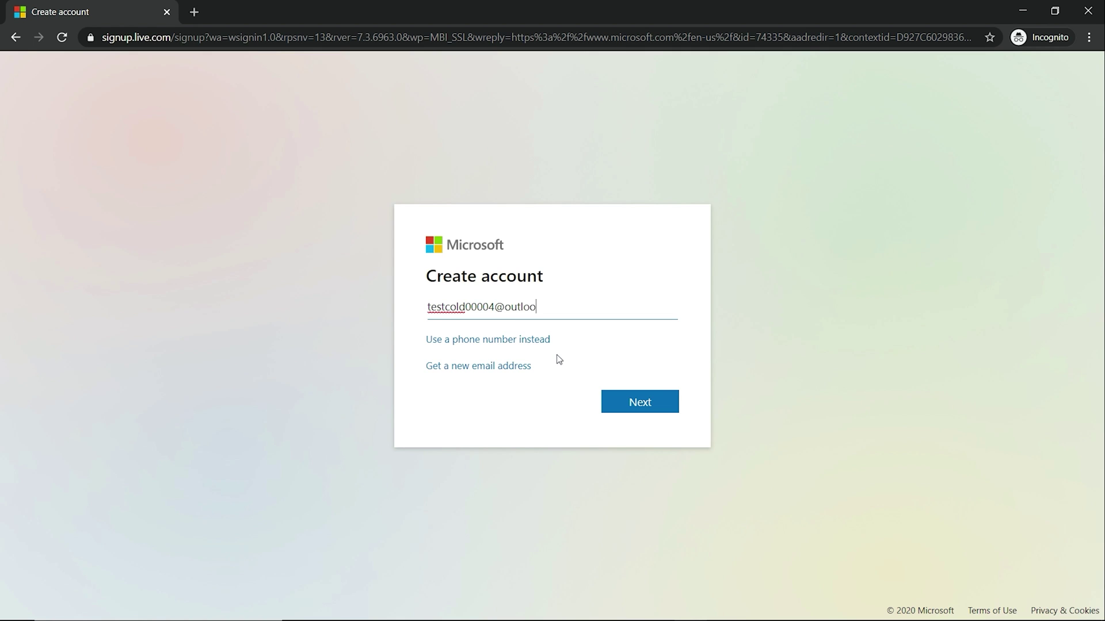
key("Return")
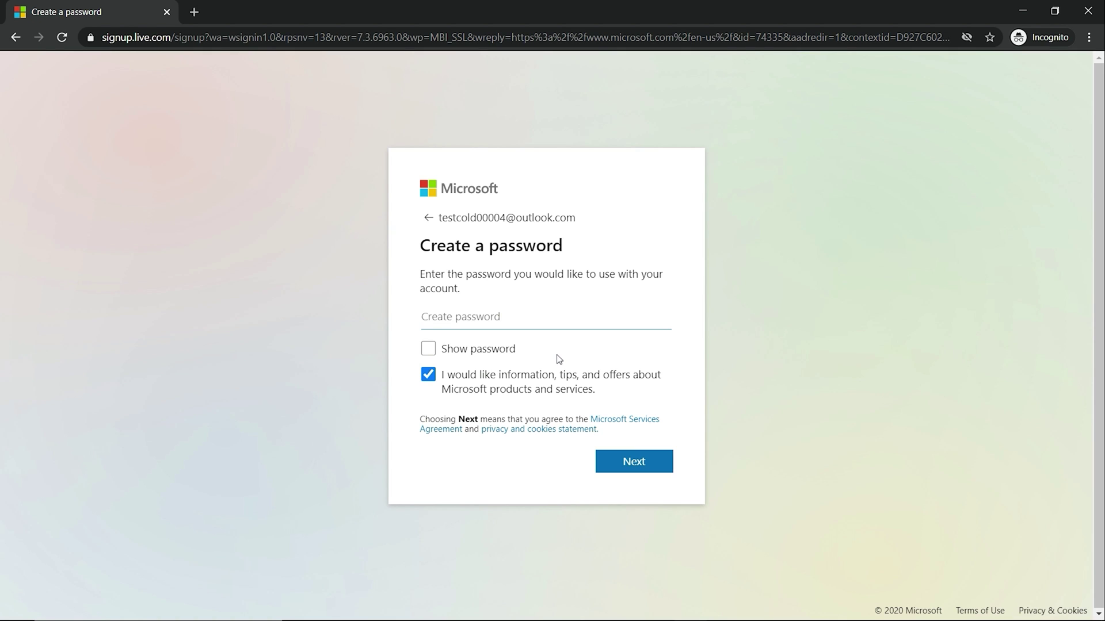
Step: Set the account password and opt out of Microsoft information and offers
type("•")
left_click(428, 375)
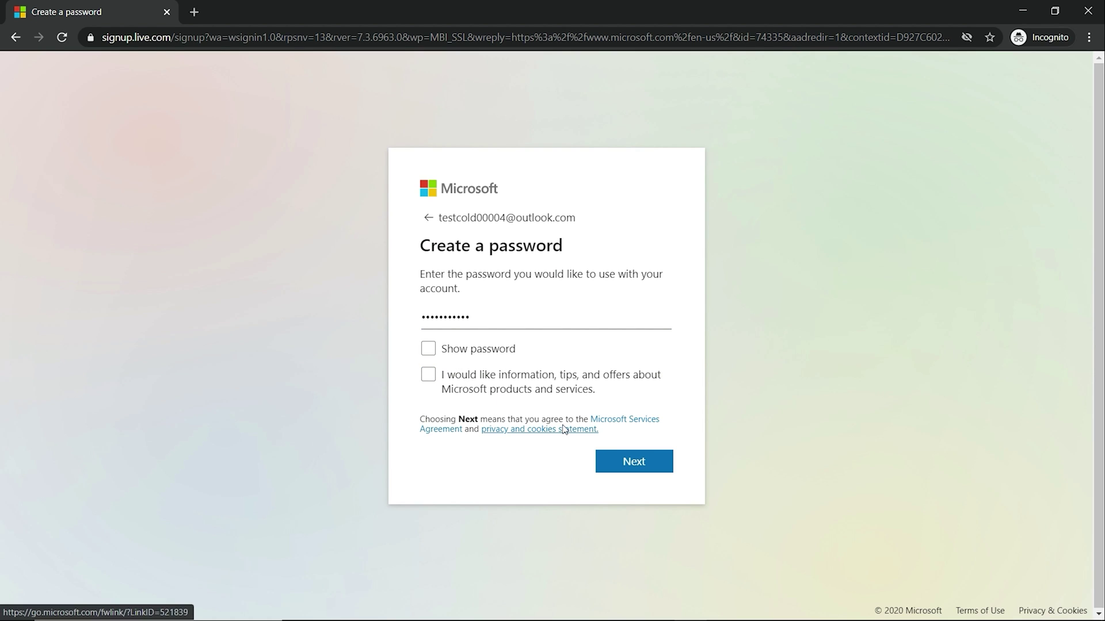
left_click(619, 464)
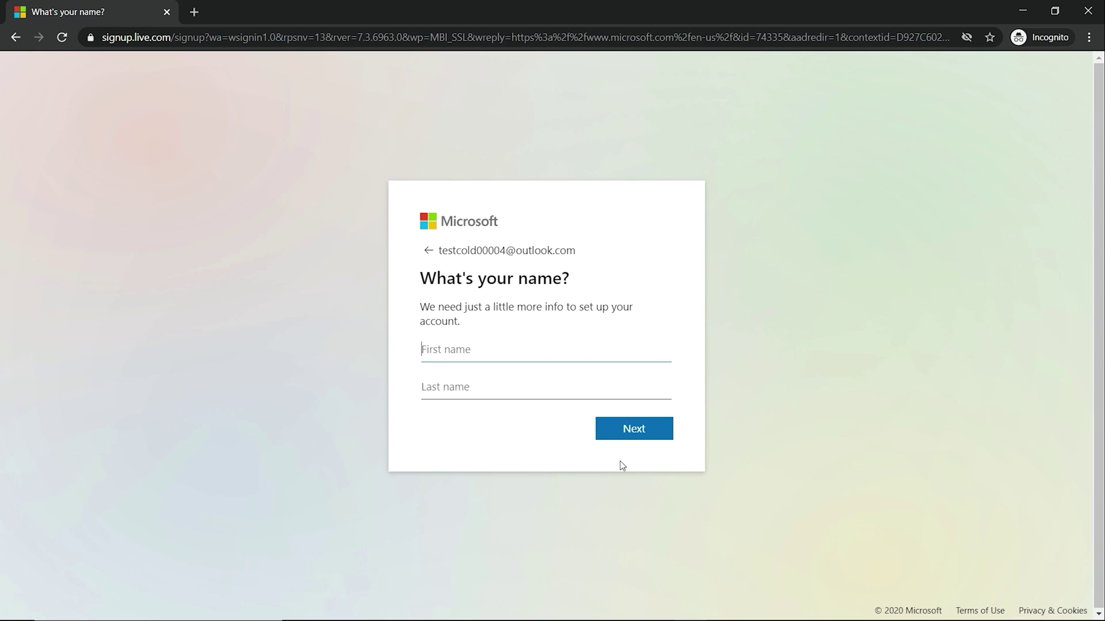
Step: Enter the account holder's first and last name and continue
type("T")
key("BackSpace")
type("Test")
key("Tab")
type("C")
left_click(626, 440)
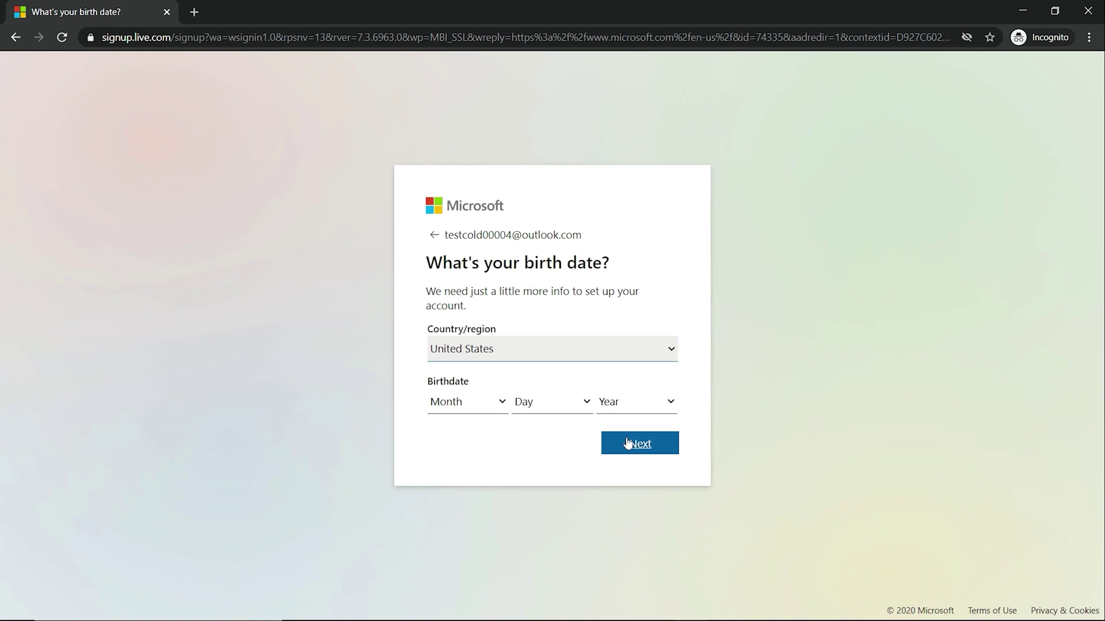
Step: Enter November 1, 1985 as the birth date and submit it
left_click(499, 404)
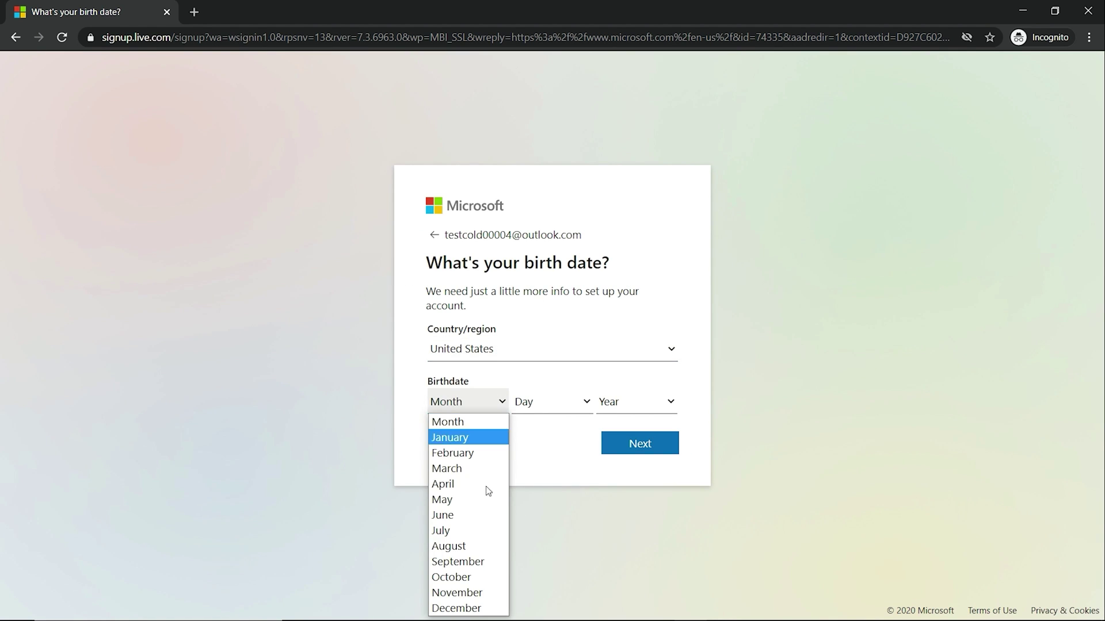
left_click(478, 589)
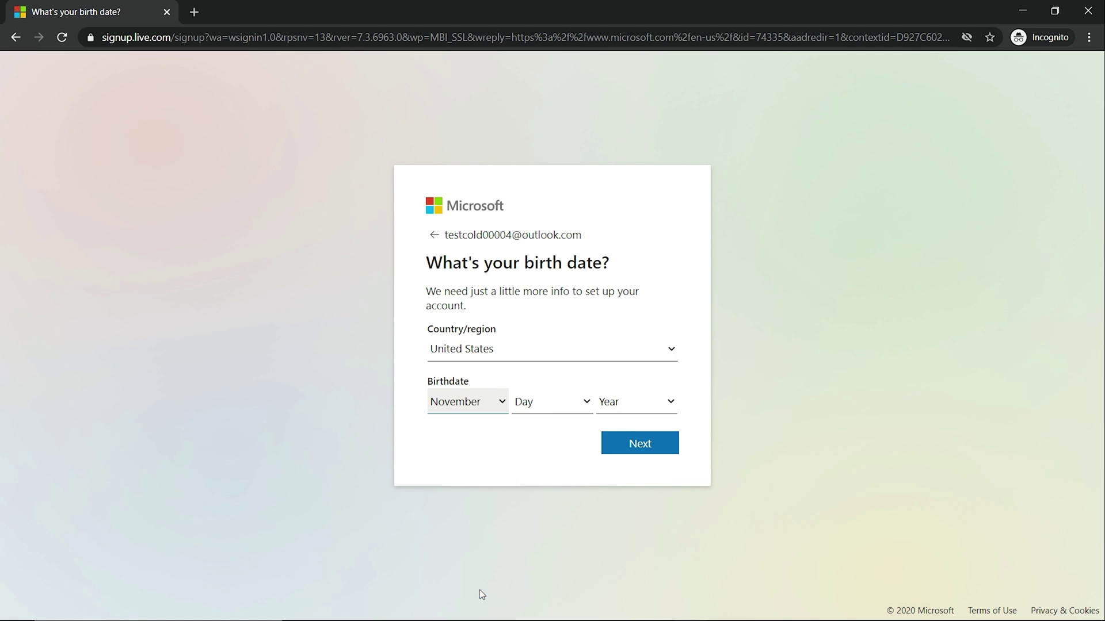
left_click(548, 401)
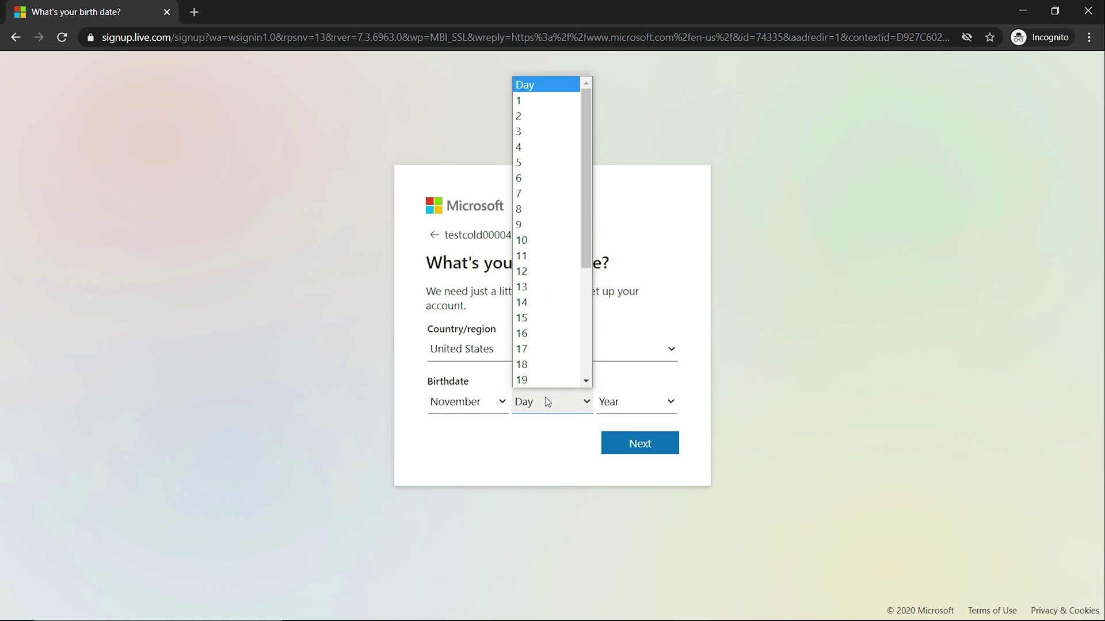
scroll(545, 237, "down", 3)
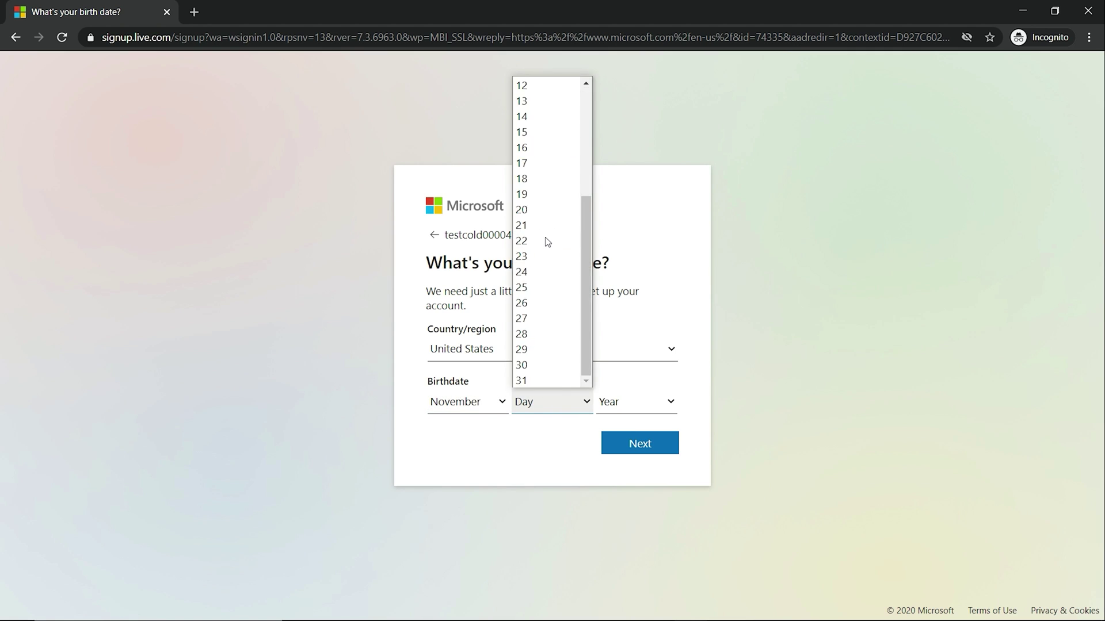
scroll(544, 237, "up", 3)
left_click(544, 99)
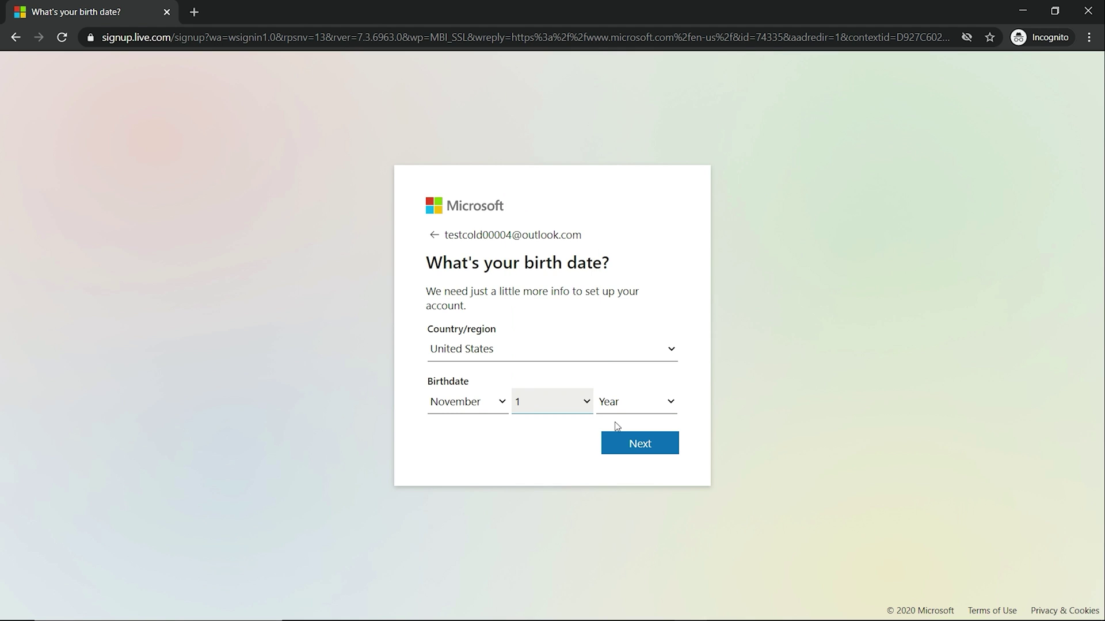
left_click(642, 401)
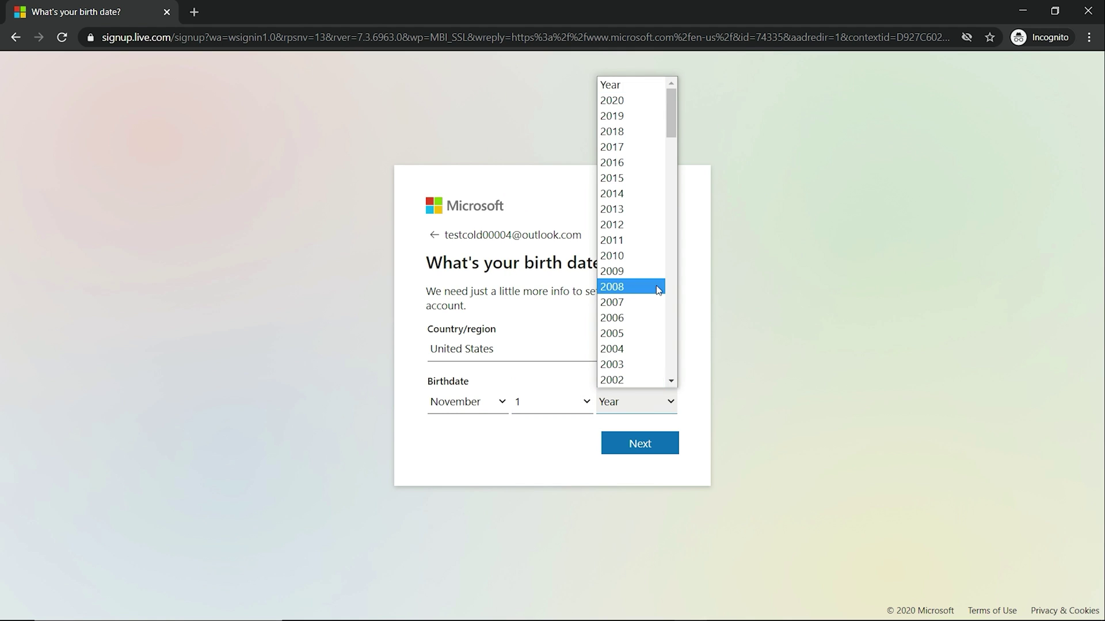
scroll(659, 290, "down", 6)
scroll(658, 290, "down", 1)
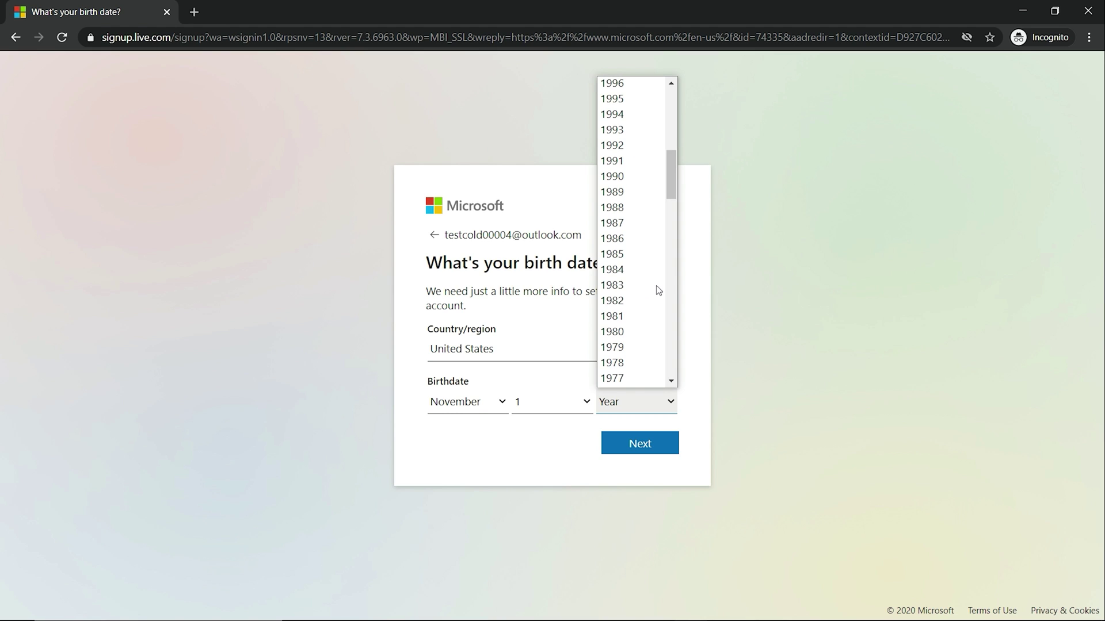
left_click(638, 251)
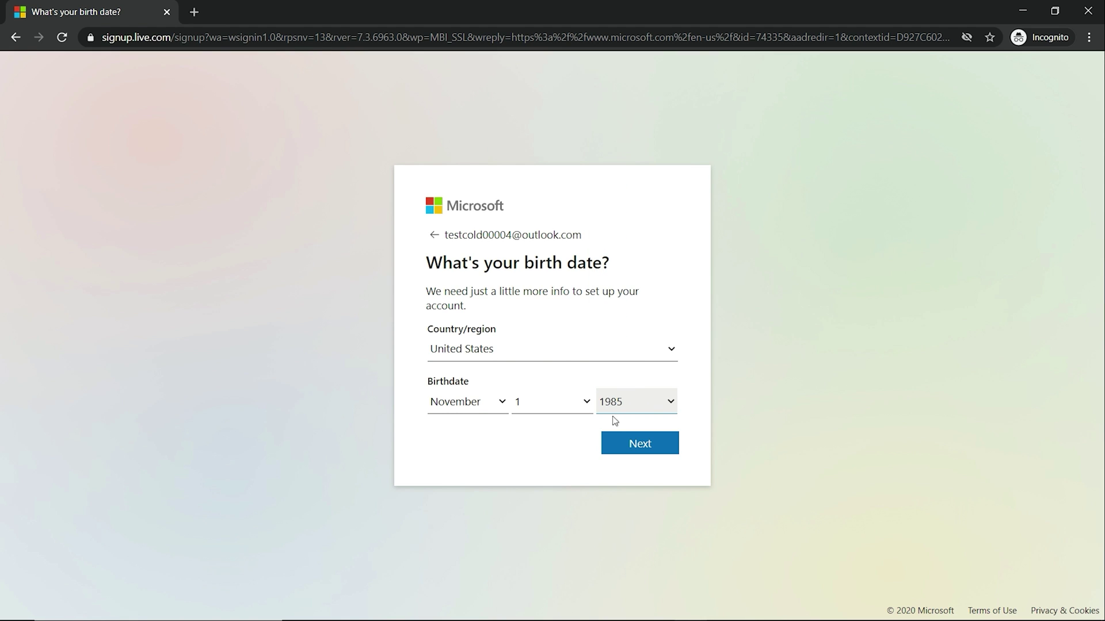
left_click(629, 447)
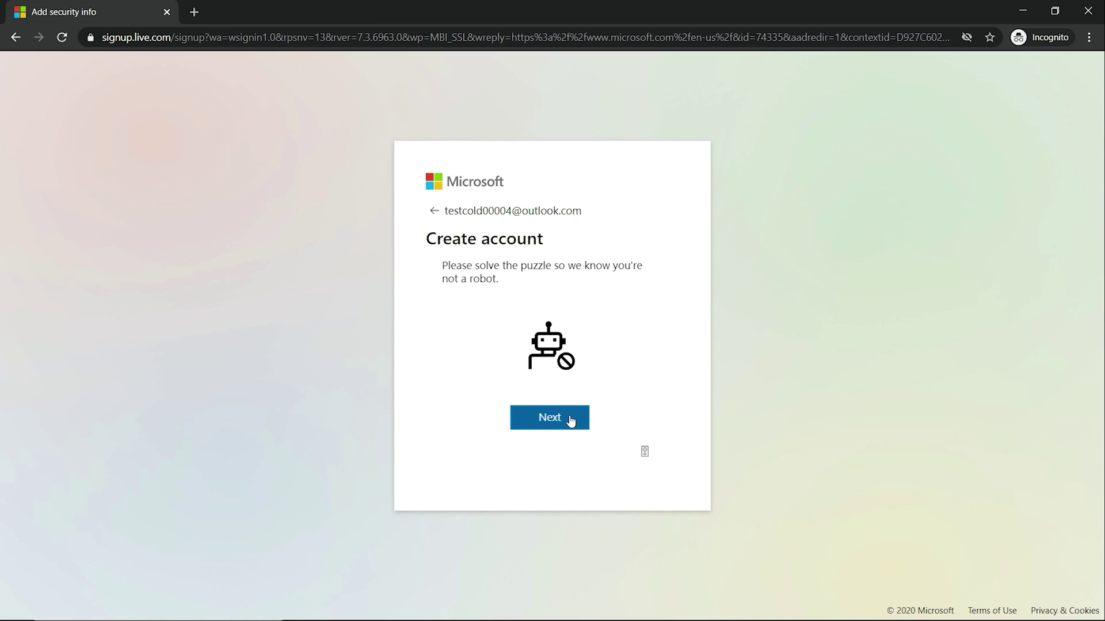
Step: Rotate the animal image upright to pass the robot check, then decline staying signed in
left_click(569, 420)
left_click(599, 345)
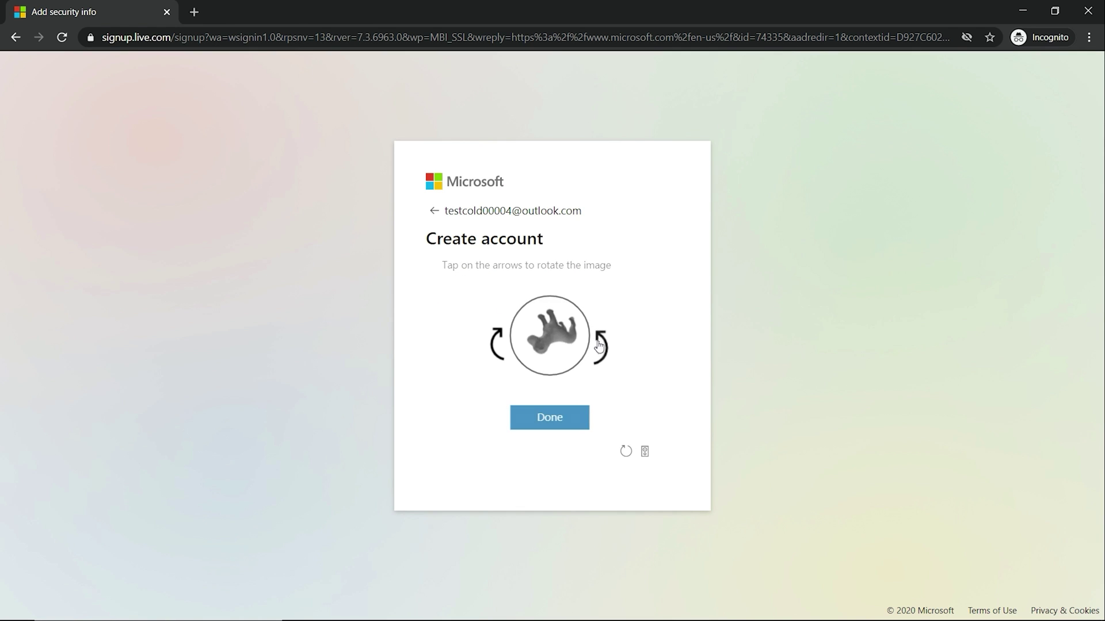
left_click(599, 345)
left_click(598, 345)
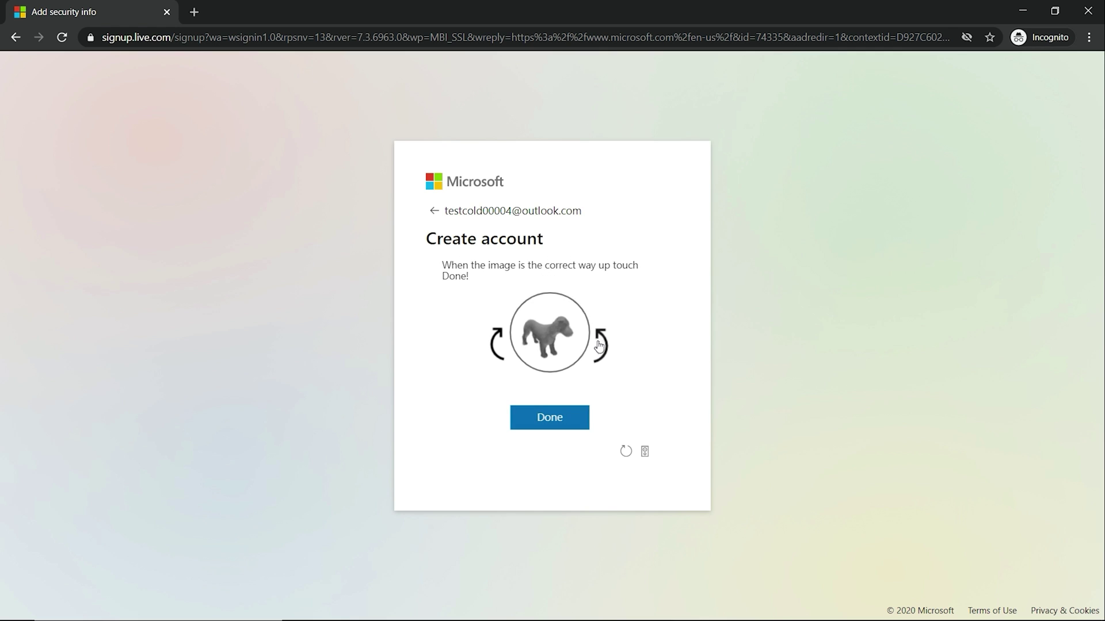
left_click(554, 416)
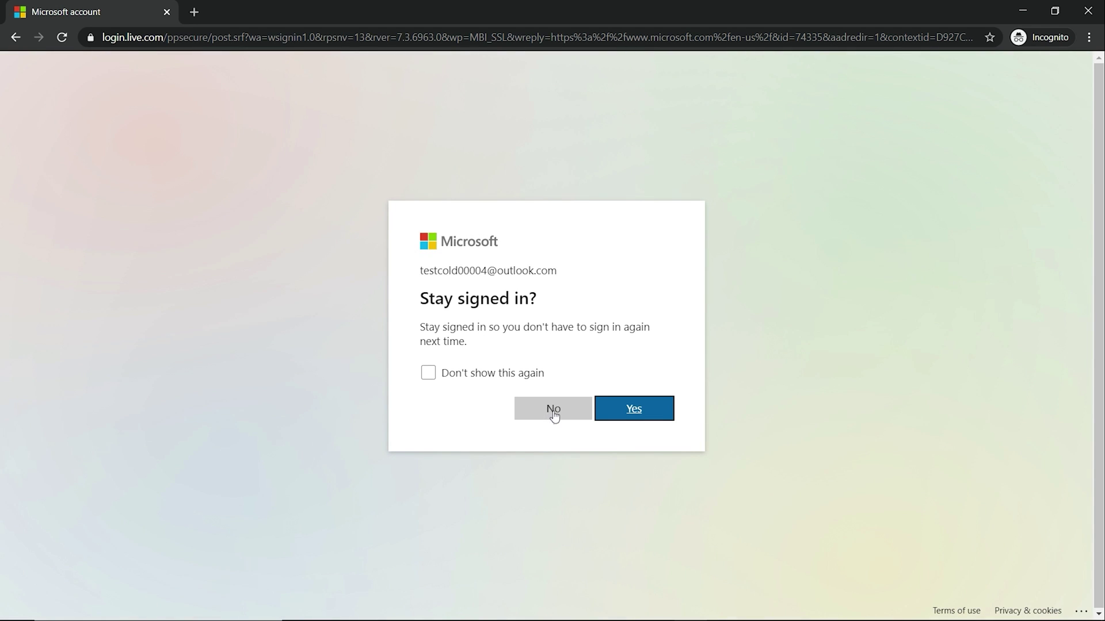
left_click(557, 415)
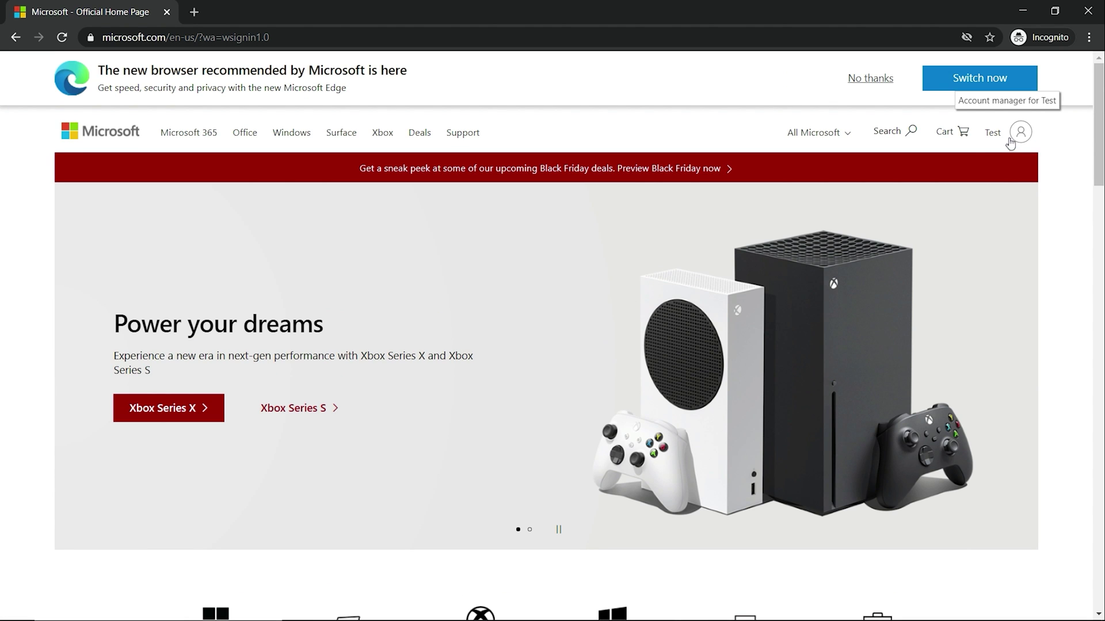
Step: Open My Microsoft account from the account panel and scroll through its dashboard
left_click(1013, 140)
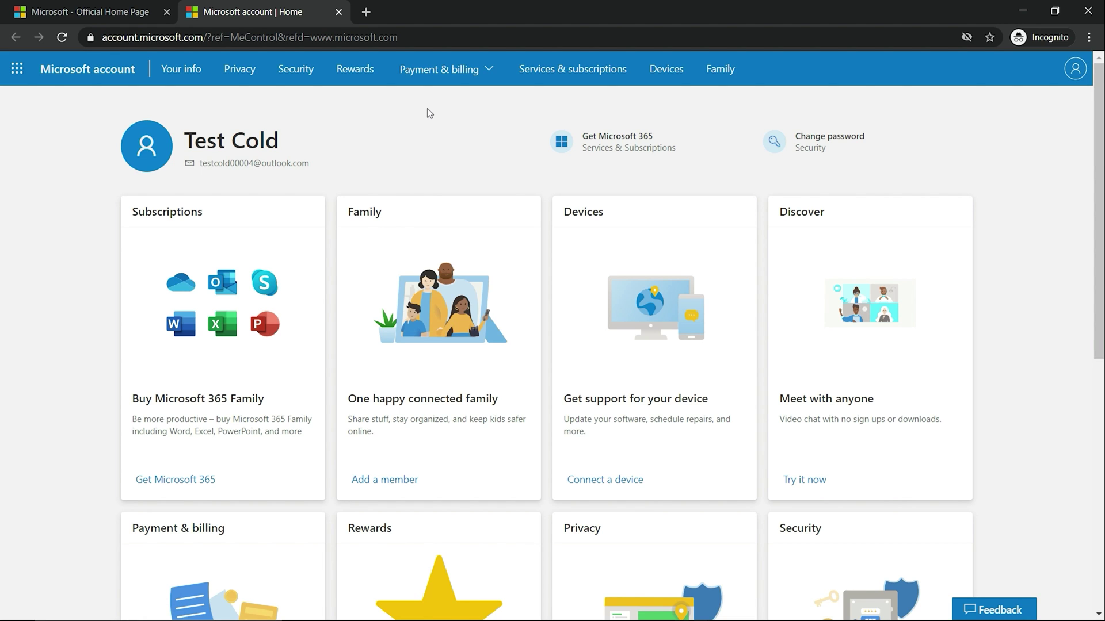
scroll(626, 290, "down", 5)
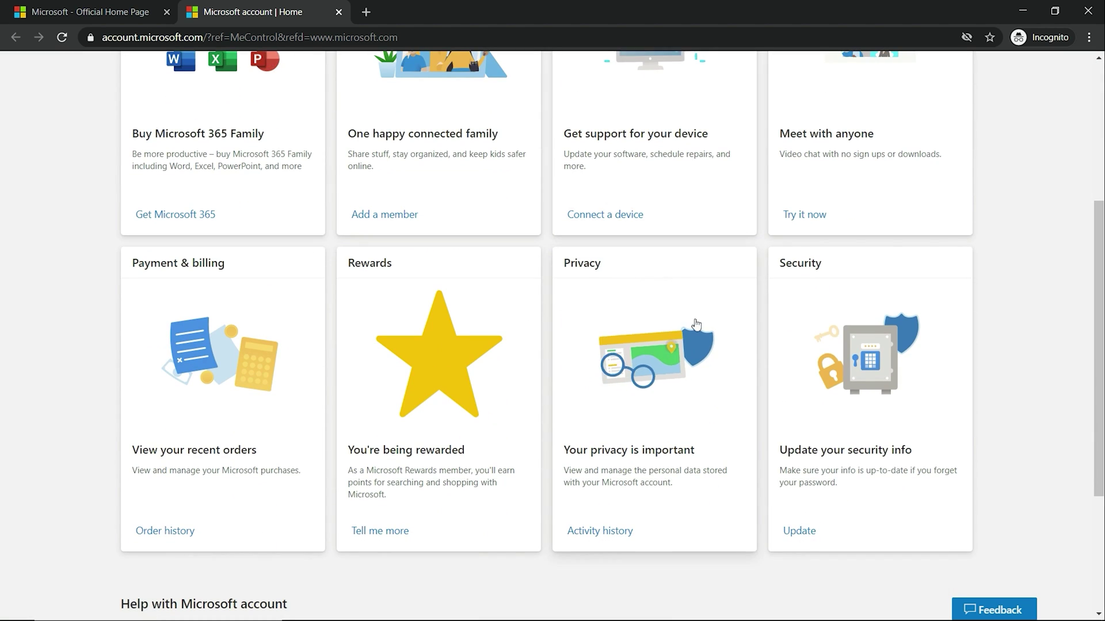
Step: Go to Security, then Advanced security options, and continue with an alternate email
left_click(854, 372)
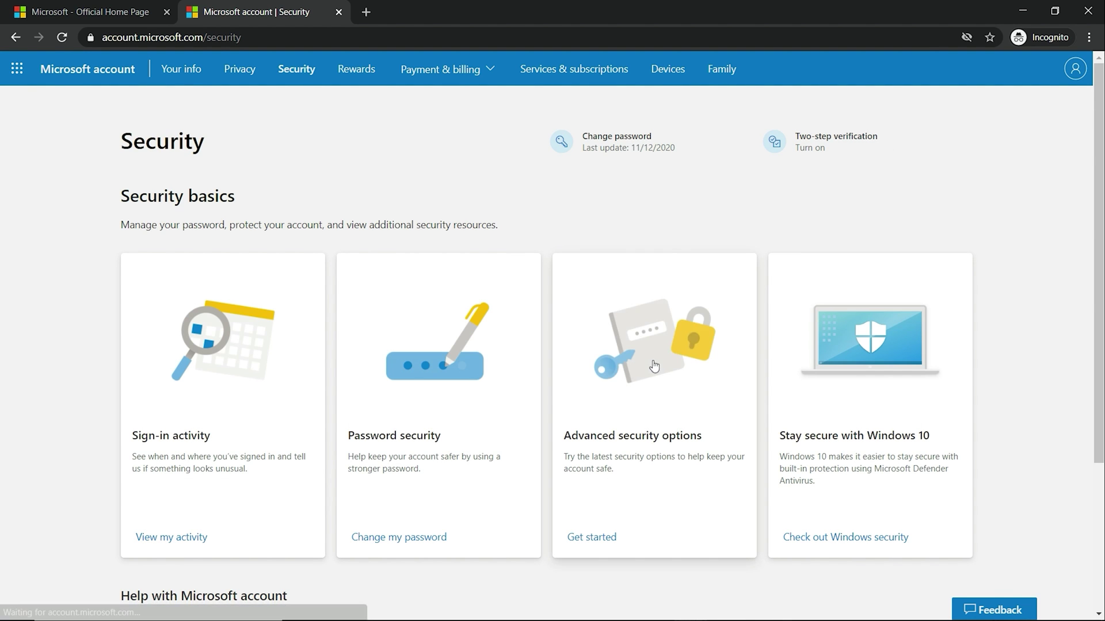
left_click(678, 328)
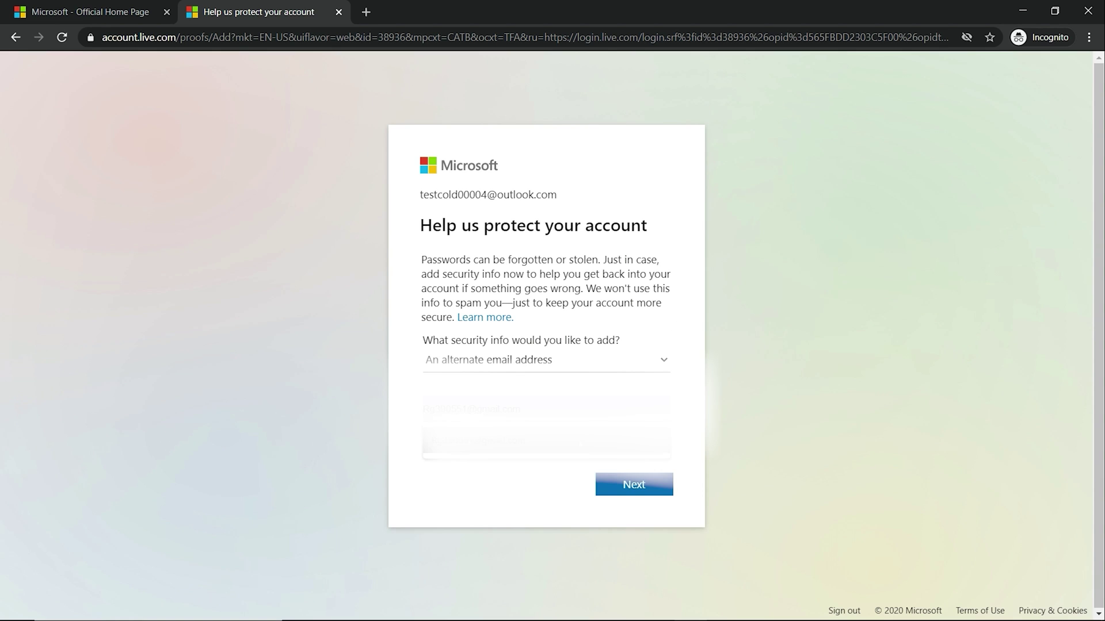
left_click(628, 484)
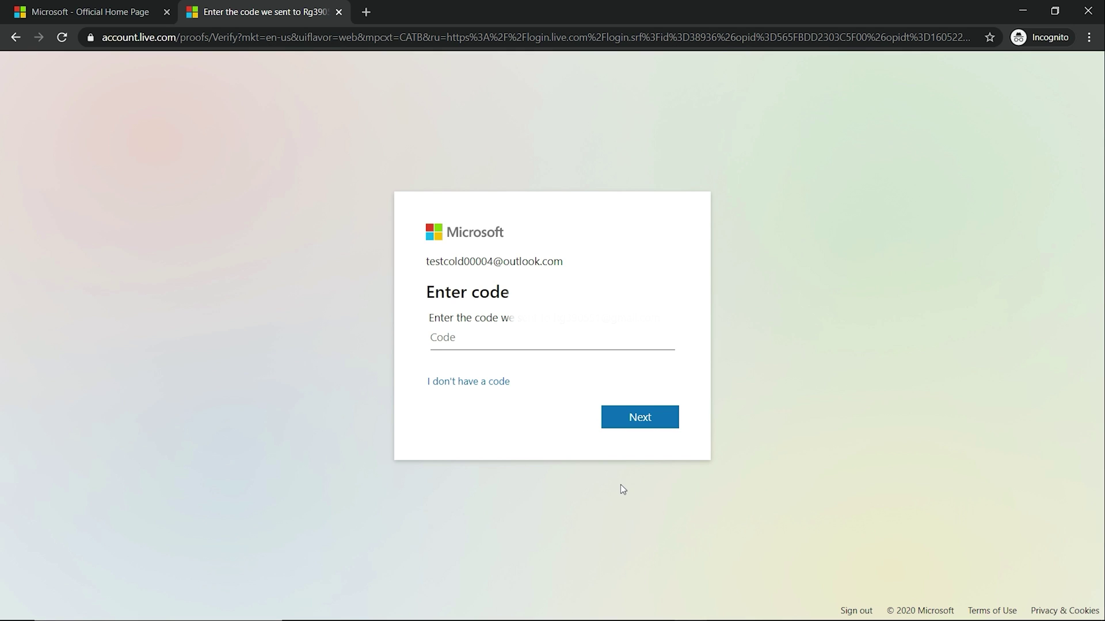
Step: Submit the emailed security code and choose identity verification via the alternate email
left_click(557, 343)
left_click(648, 423)
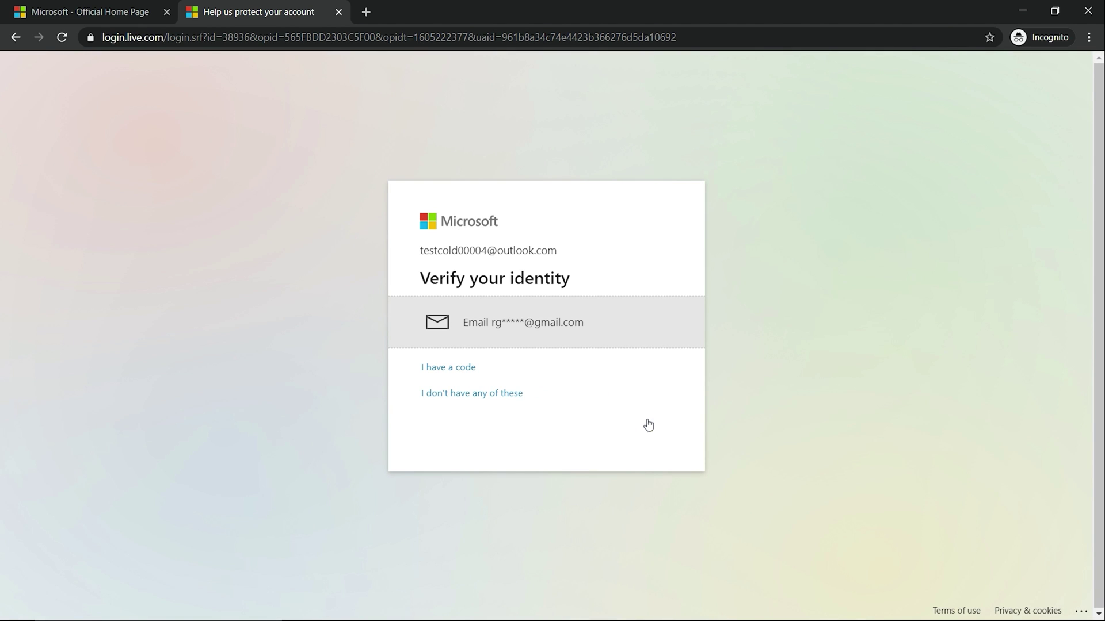
left_click(575, 335)
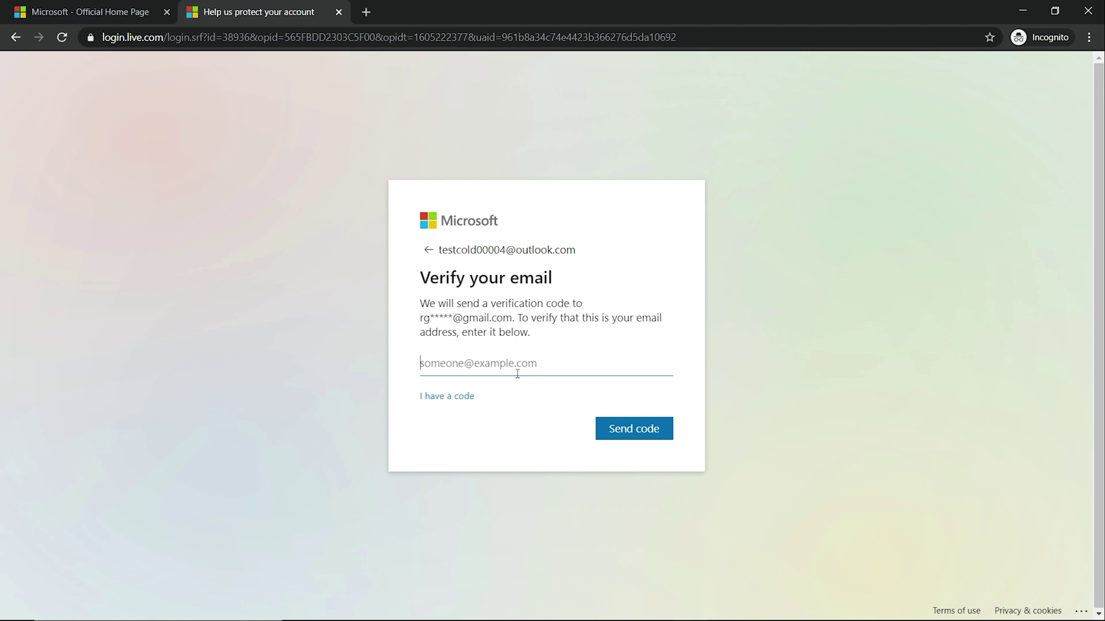
Step: Verify identity with the code sent to the alternate email and skip the authenticator app offer
left_click(517, 374)
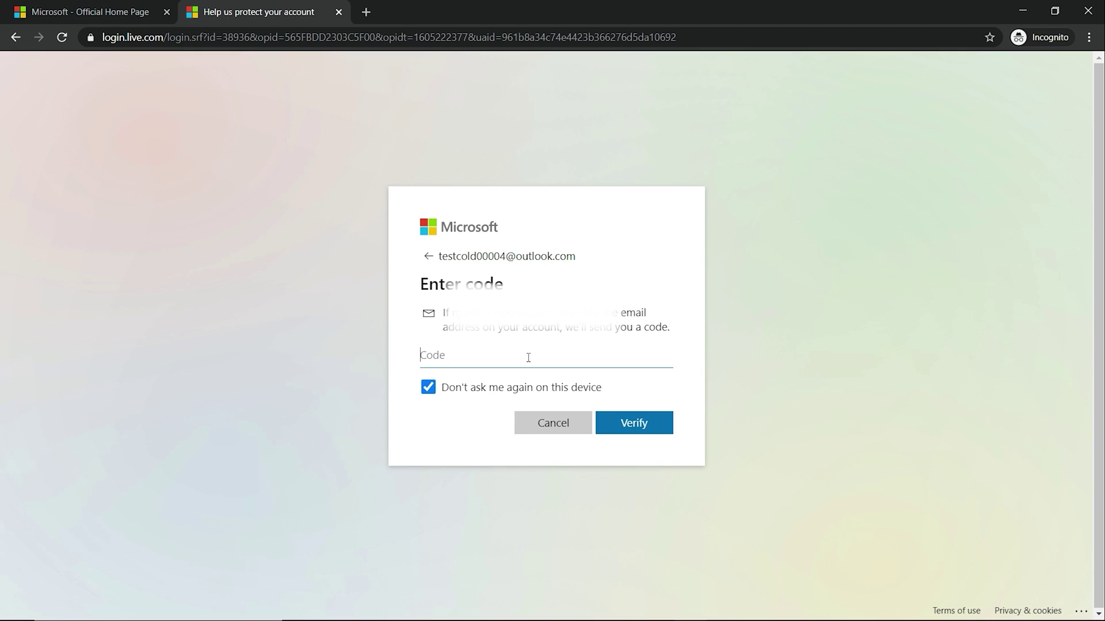
left_click(629, 425)
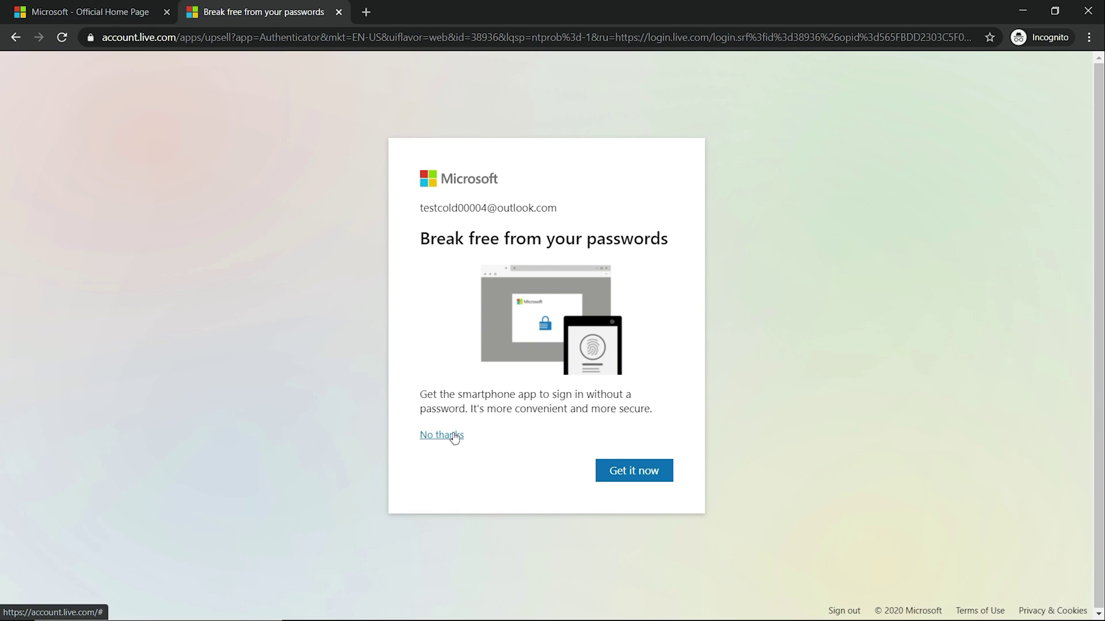
left_click(454, 435)
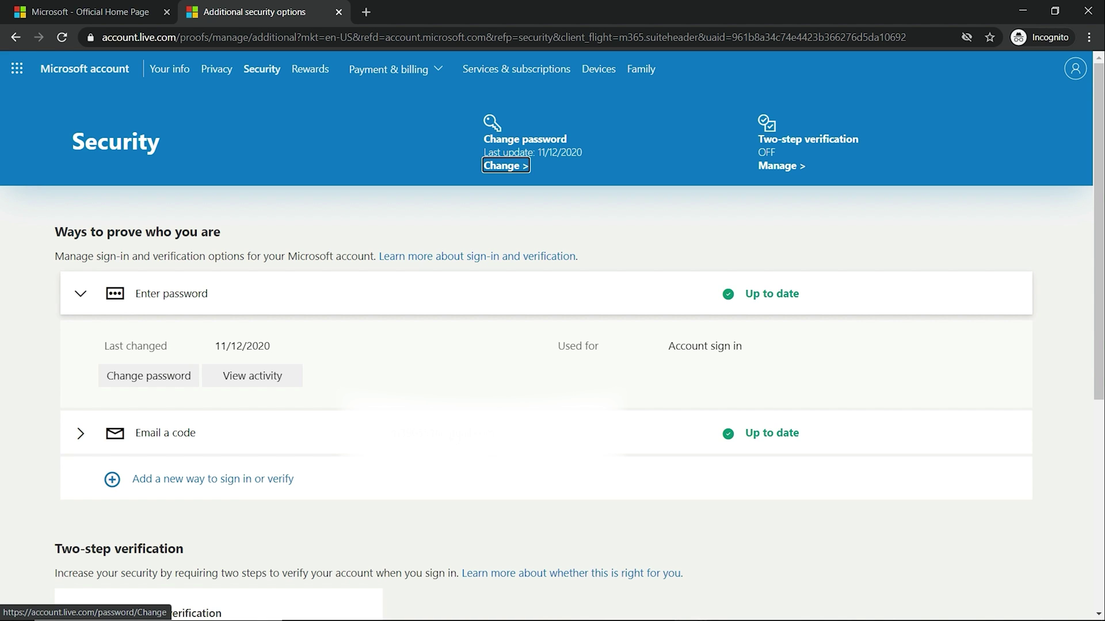
Step: Go to Xbox.com in a new tab and sign in with the new account
left_click(370, 11)
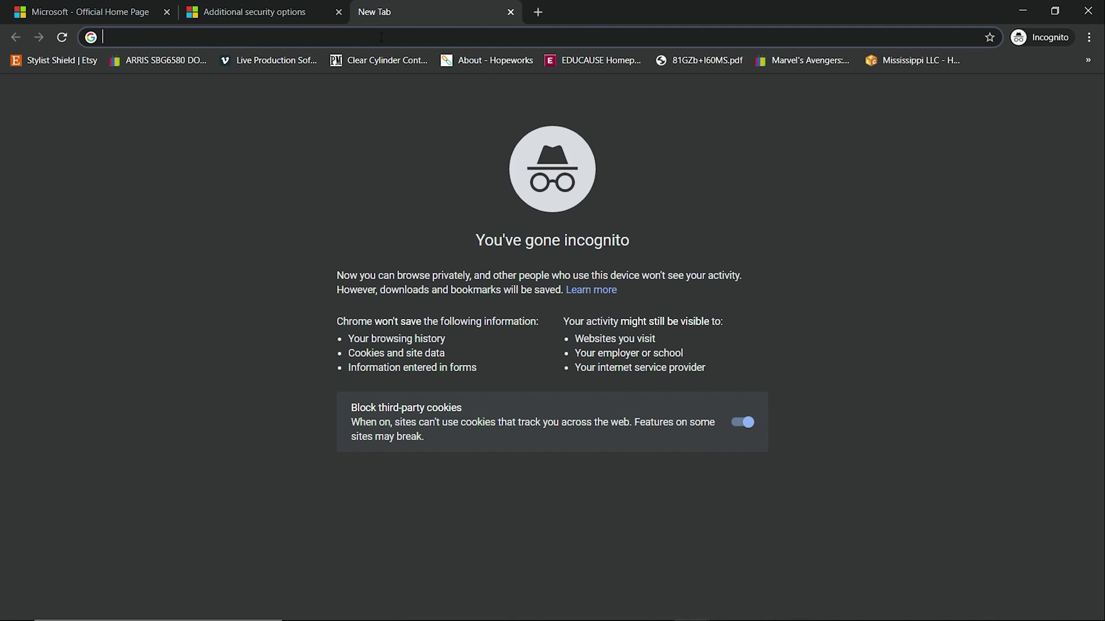
type("xbox")
key("Return")
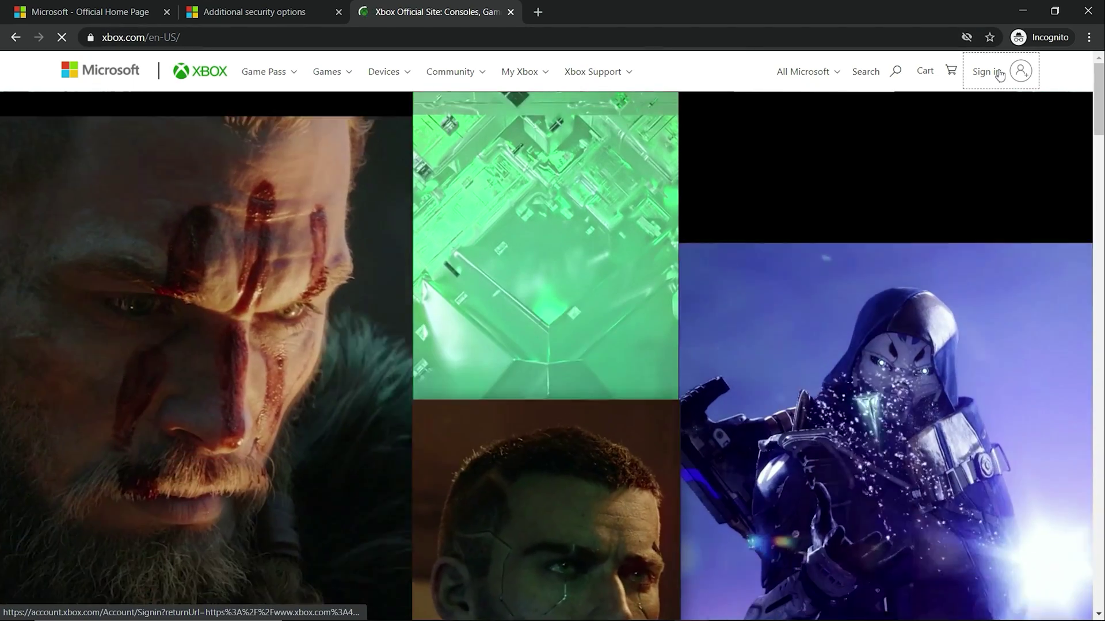
left_click(1000, 75)
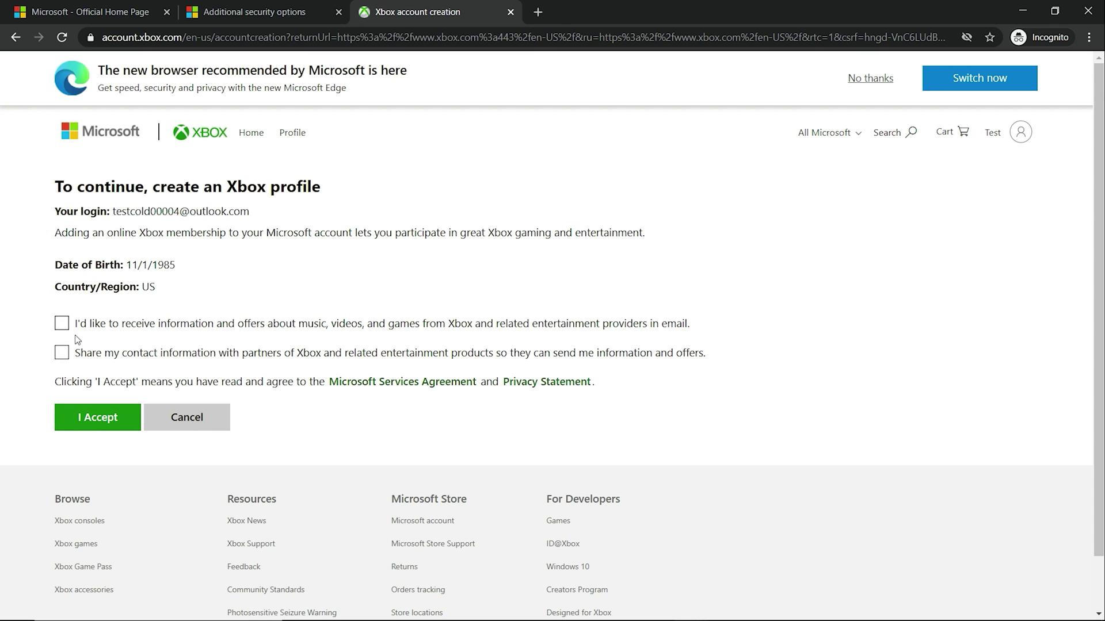
Step: Accept the Xbox profile terms, then open the signed-in account panel
left_click(95, 425)
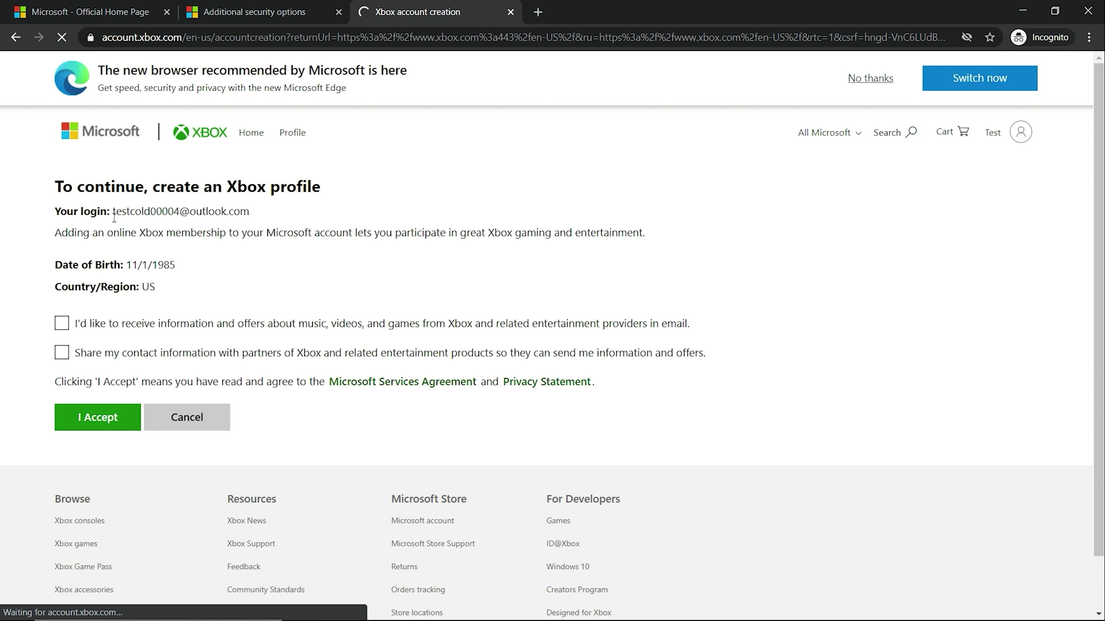
left_click(109, 417)
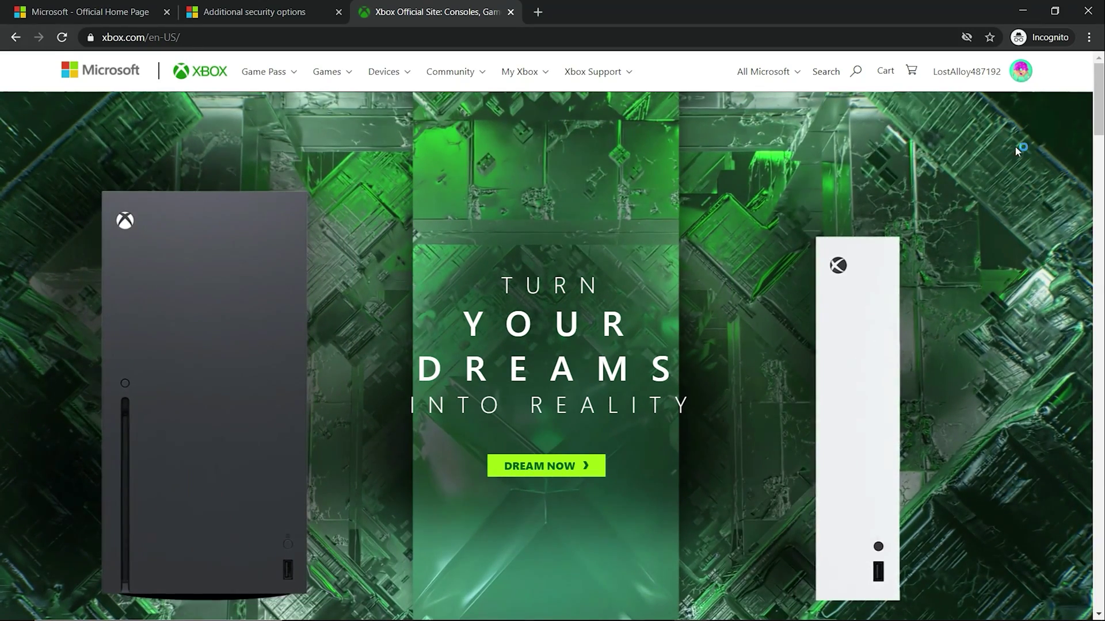
left_click(1021, 78)
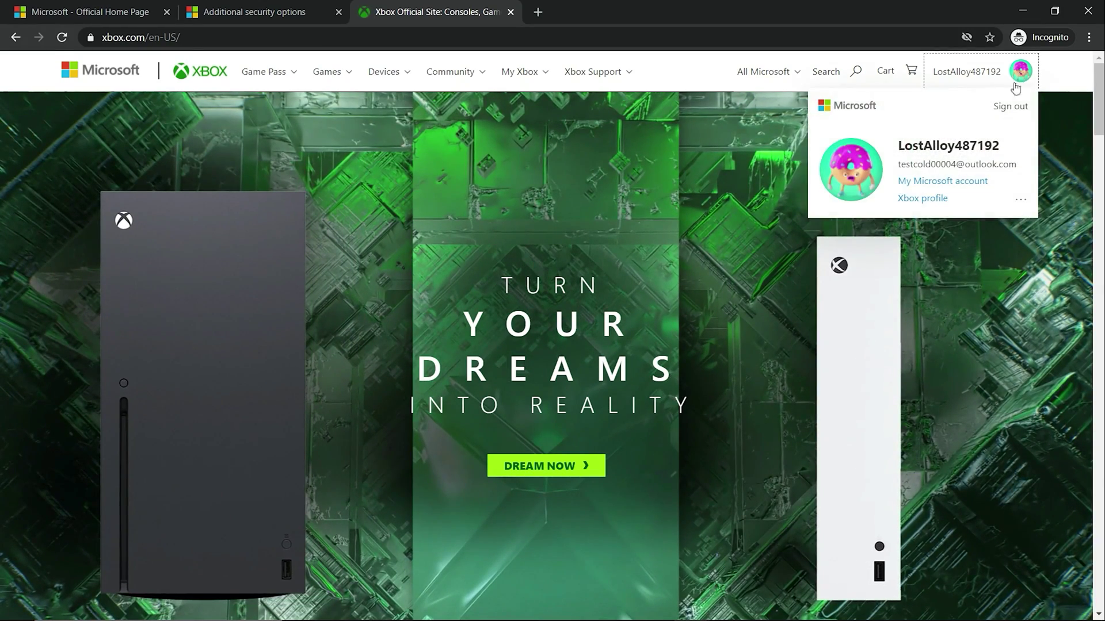
Step: Open the Xbox profile's Customize page and start editing the gamertag
left_click(938, 200)
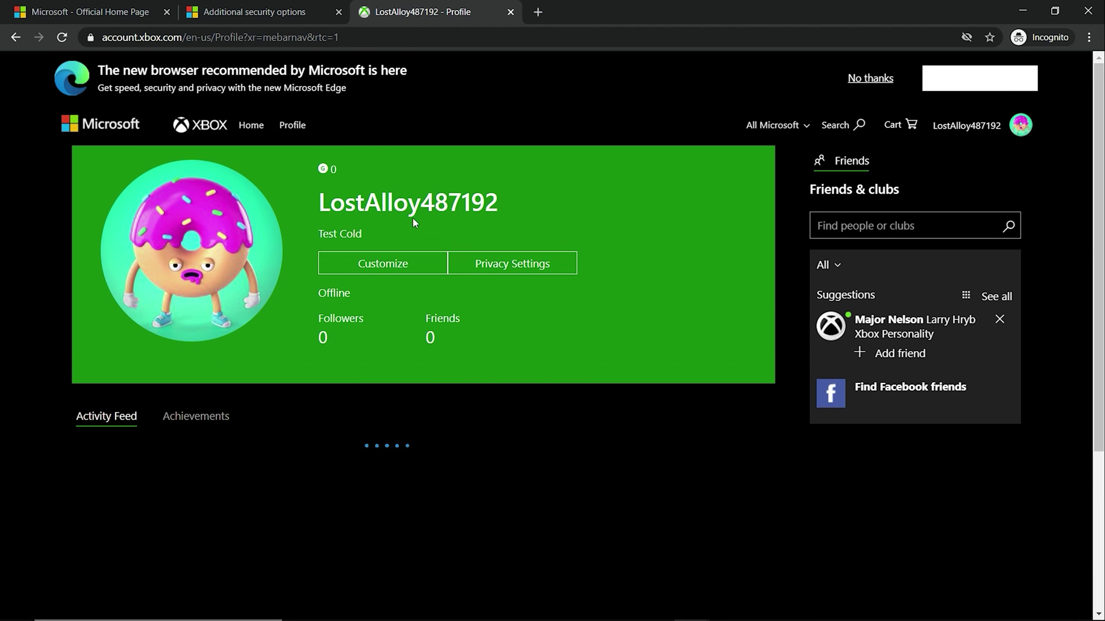
left_click(383, 264)
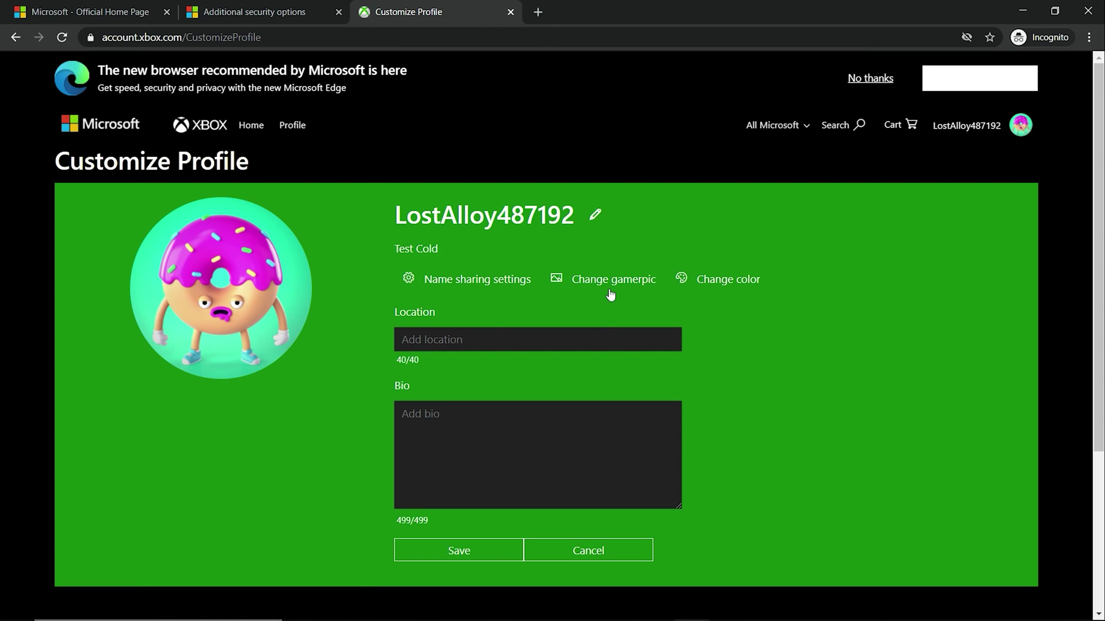
left_click(594, 220)
left_click(593, 219)
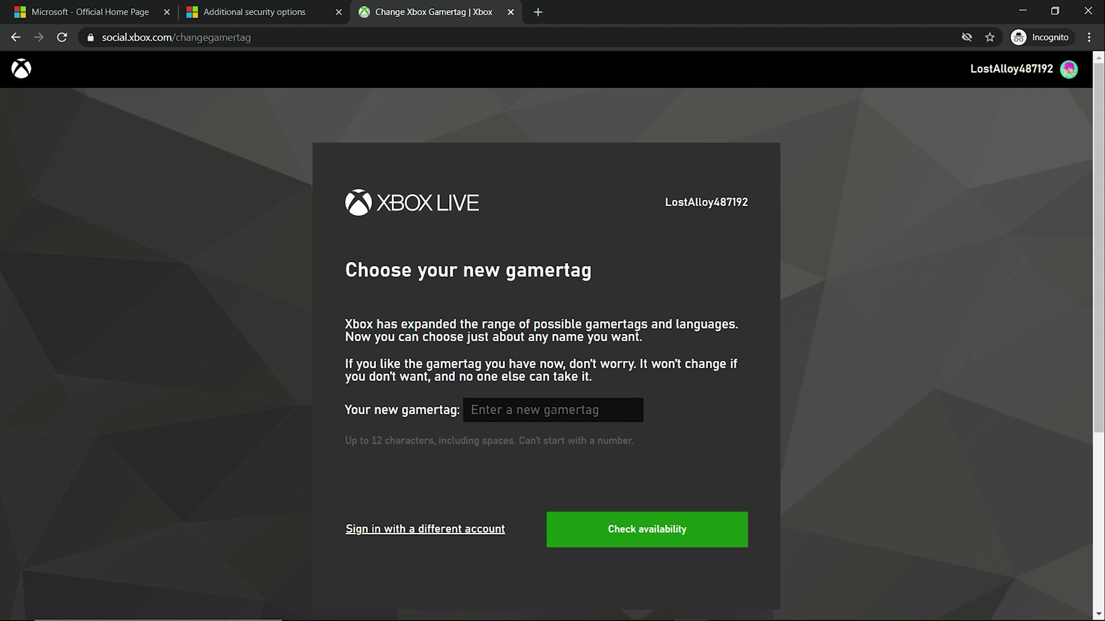
left_click(470, 410)
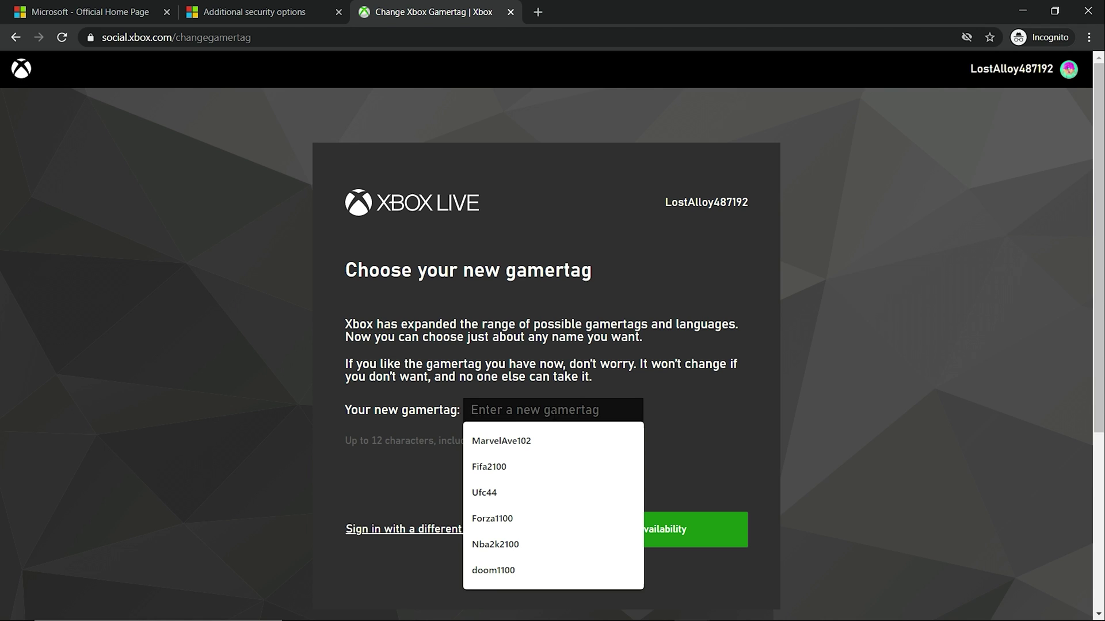
Step: Enter gamertag testcold0004, trimmed to 12 characters, and pass the availability check
type("testco")
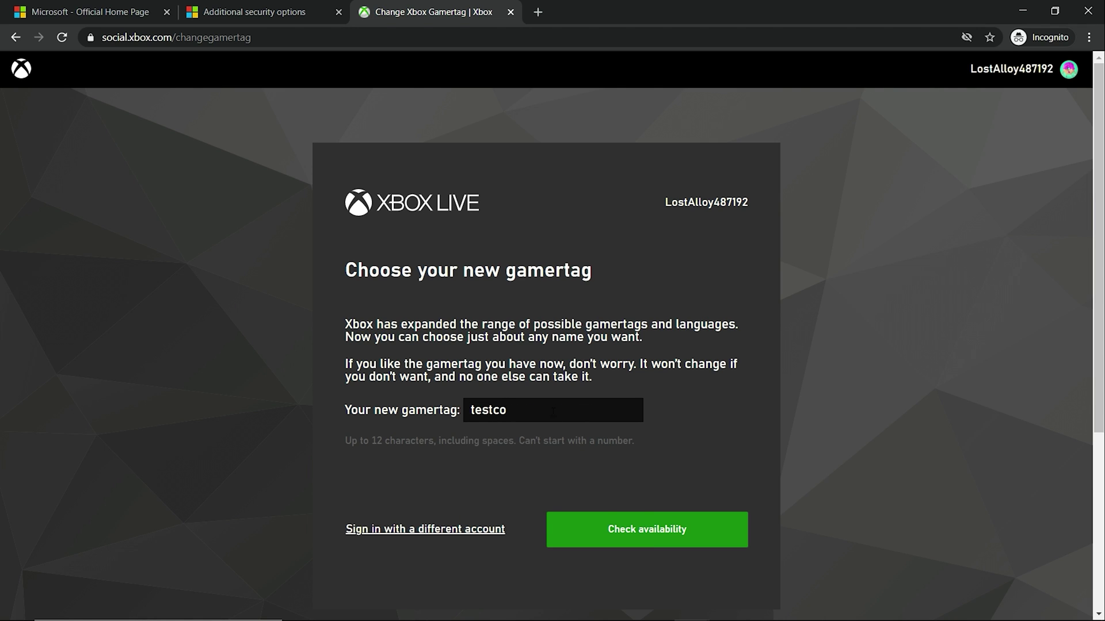
type("ld00004")
left_click(622, 533)
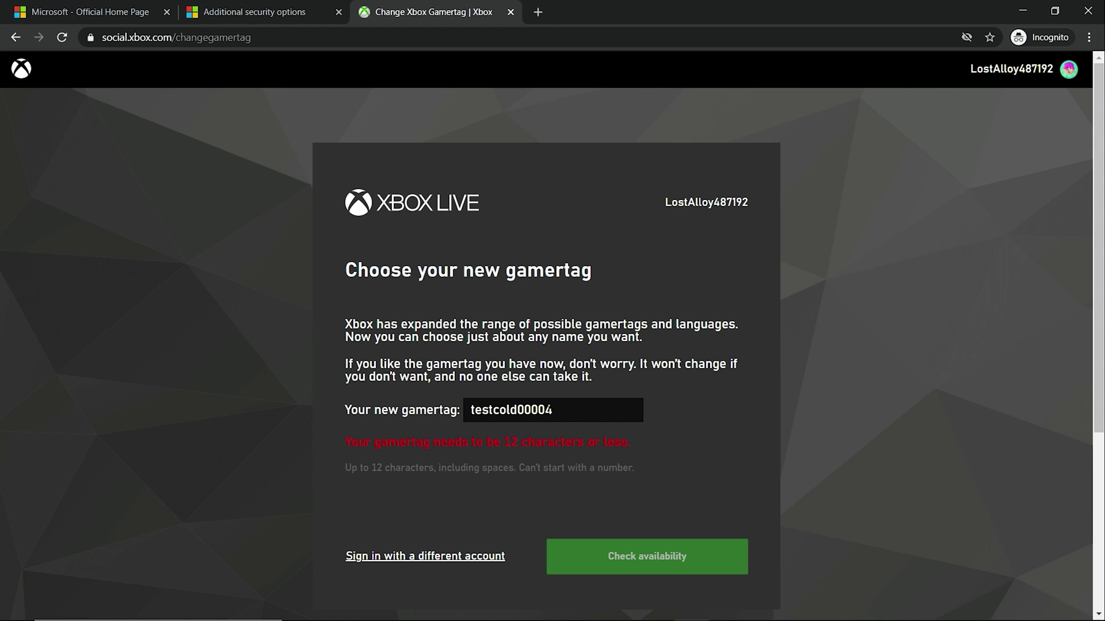
key("BackSpace")
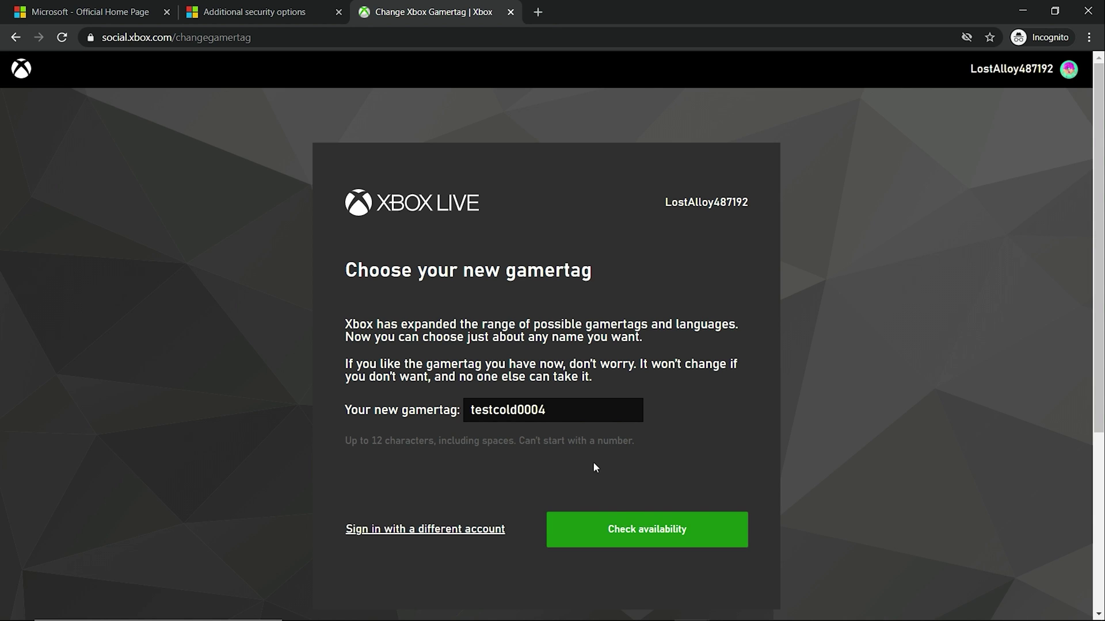
left_click(619, 529)
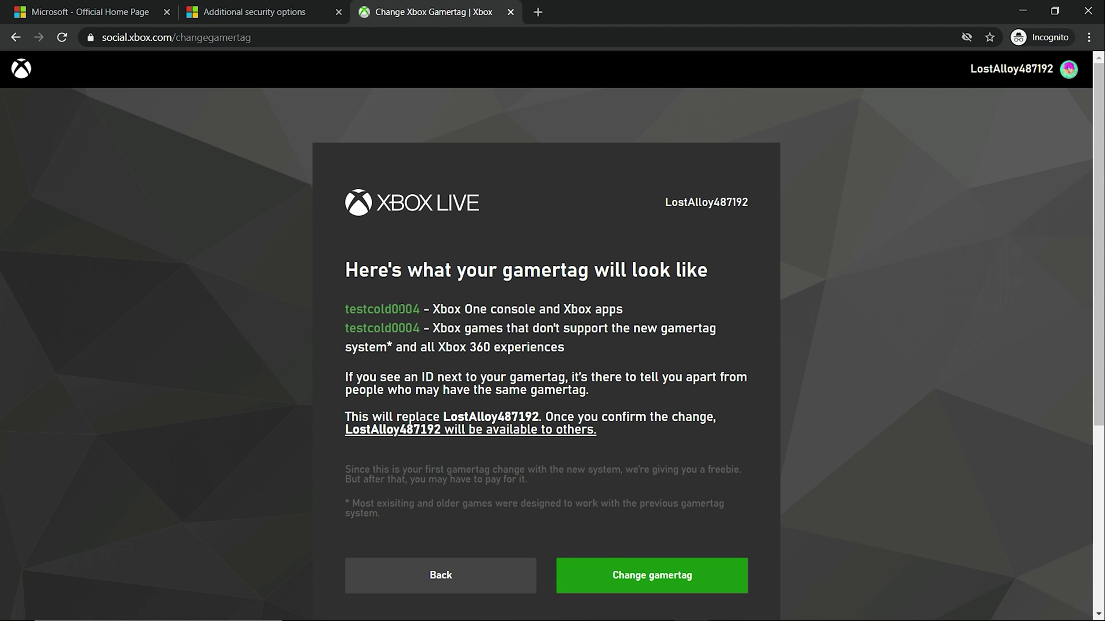
left_click(651, 576)
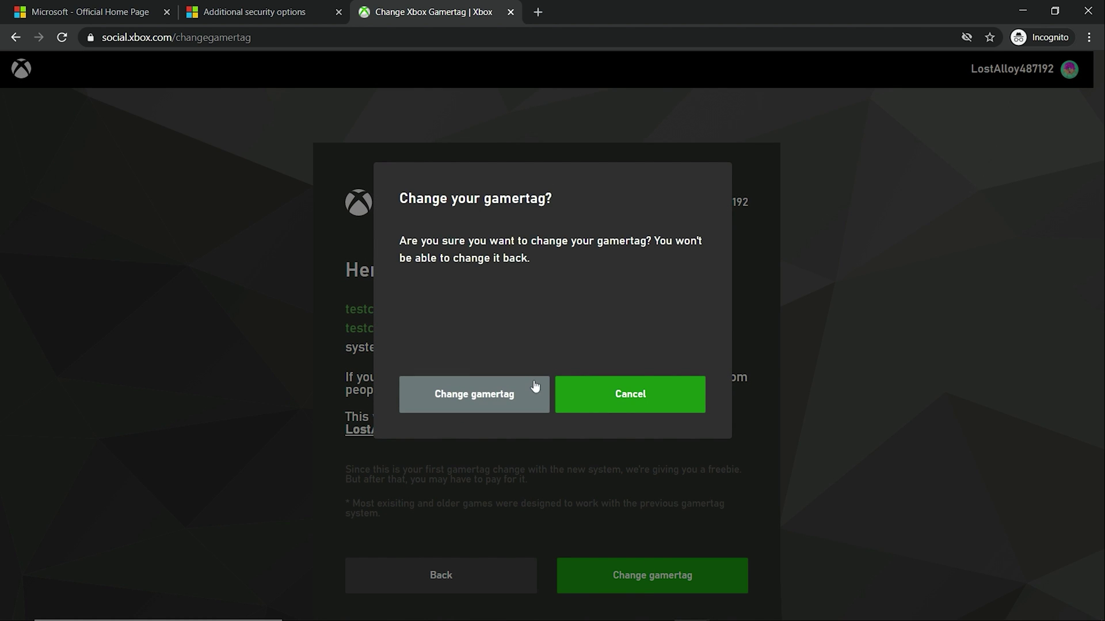
Step: Confirm the gamertag change to testcold0004 and return to Xbox.com
left_click(513, 395)
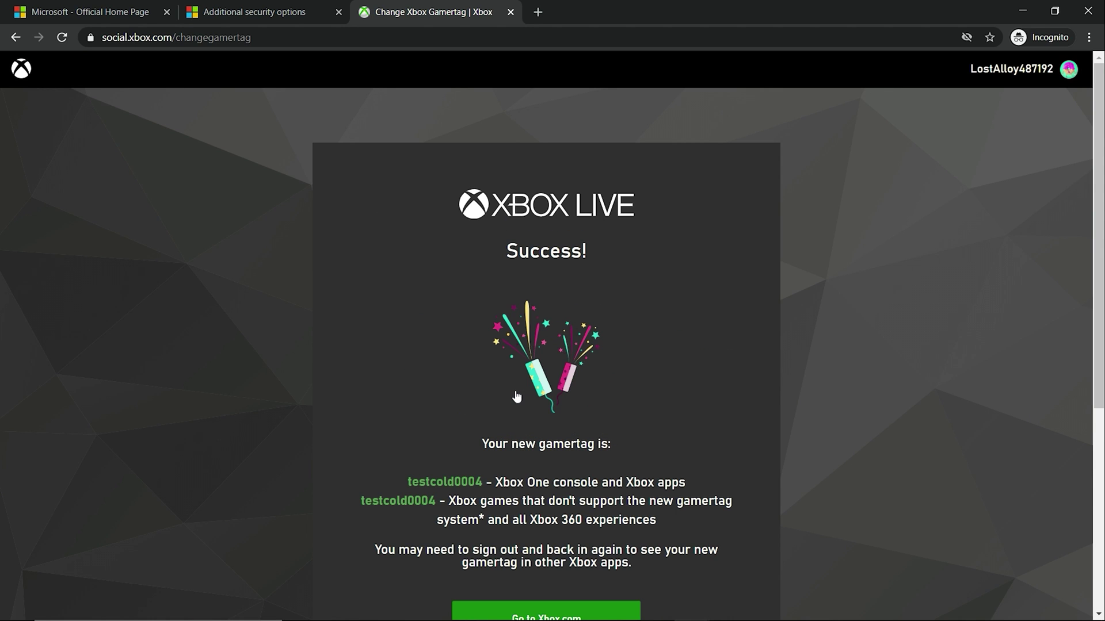
scroll(516, 396, "down", 3)
left_click(566, 453)
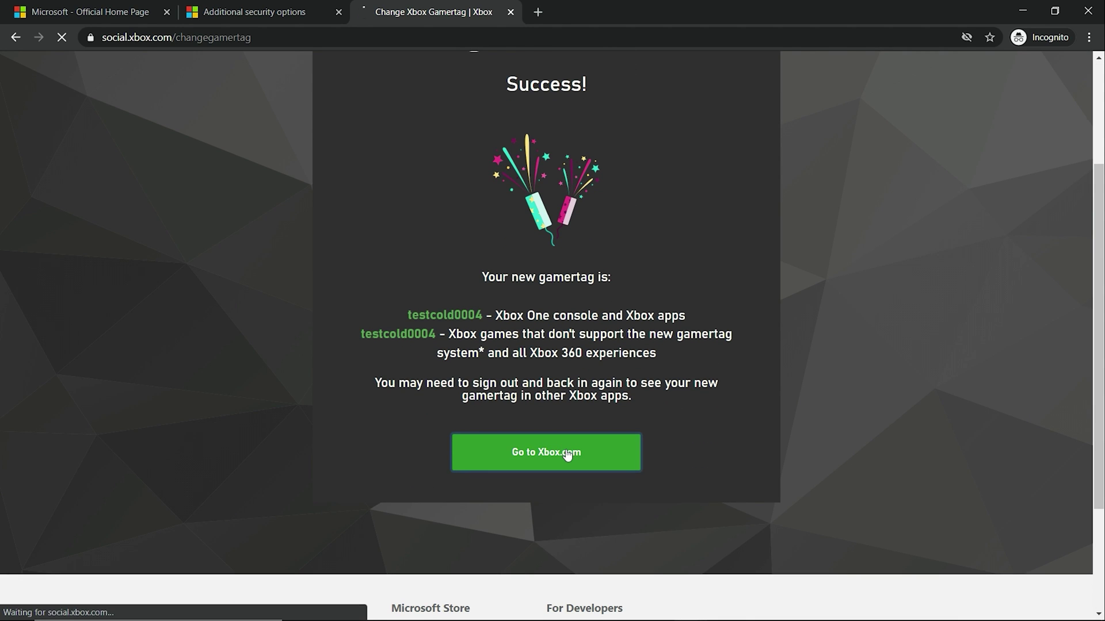